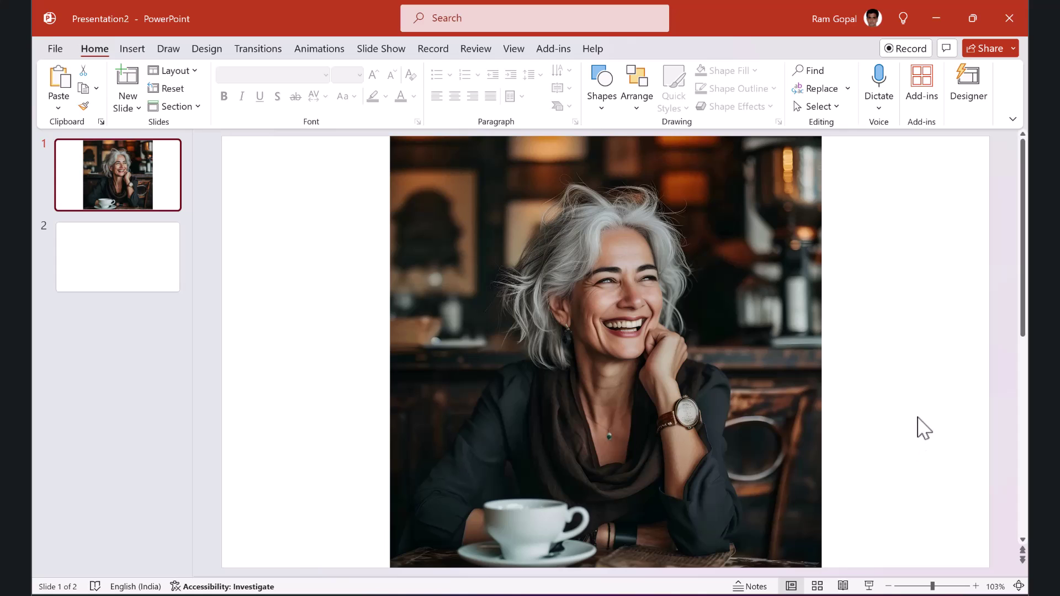
Remove the blank slide 2 and duplicate the portrait slide
key("ctrl+z")
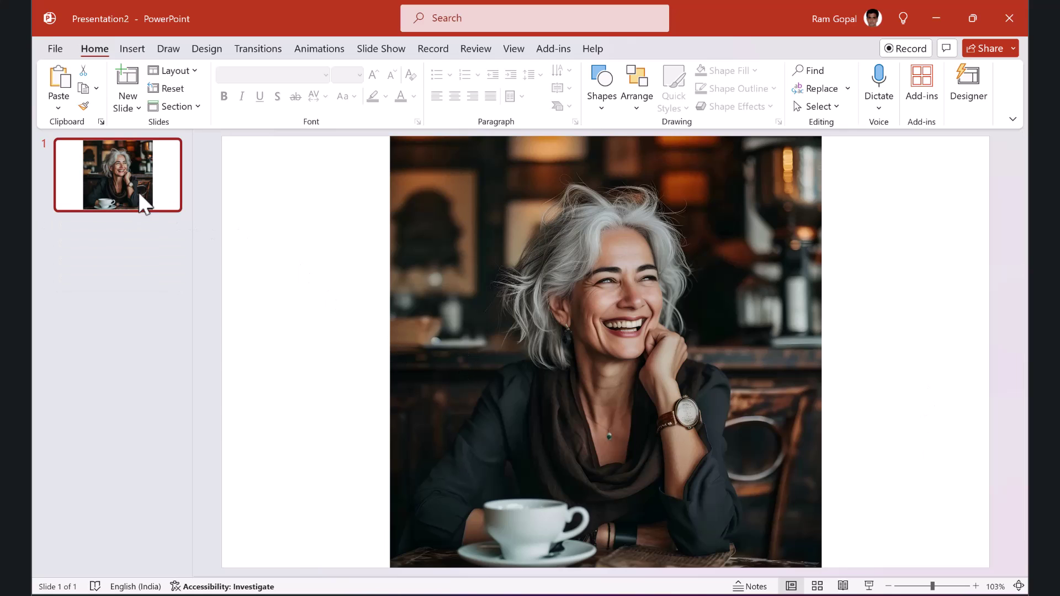
right_click(143, 204)
left_click(199, 325)
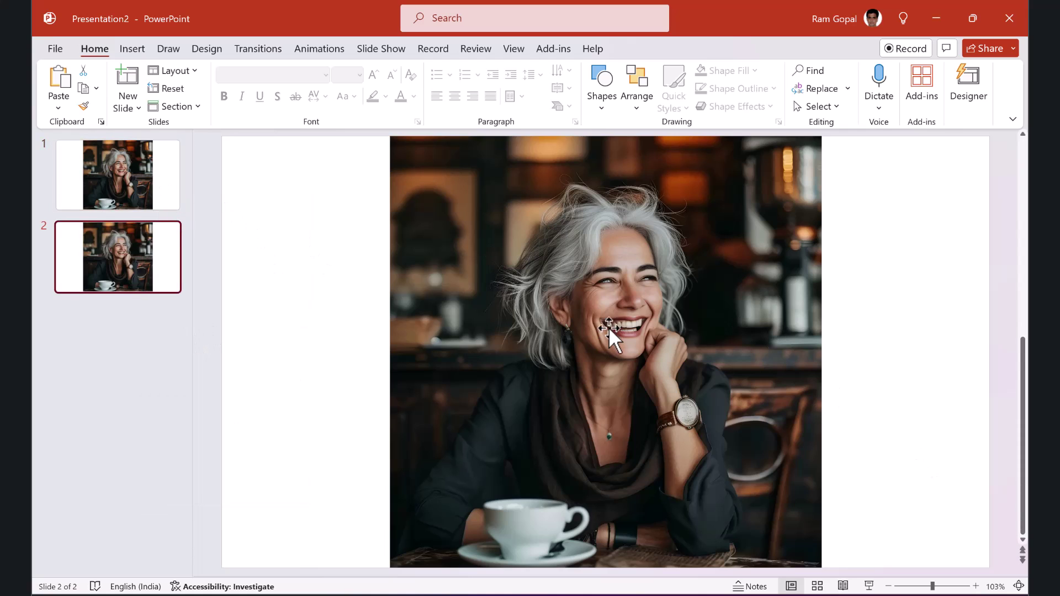
Set the duplicated photo's Sharpness to 100% and compare it with the original on slide 1
right_click(625, 303)
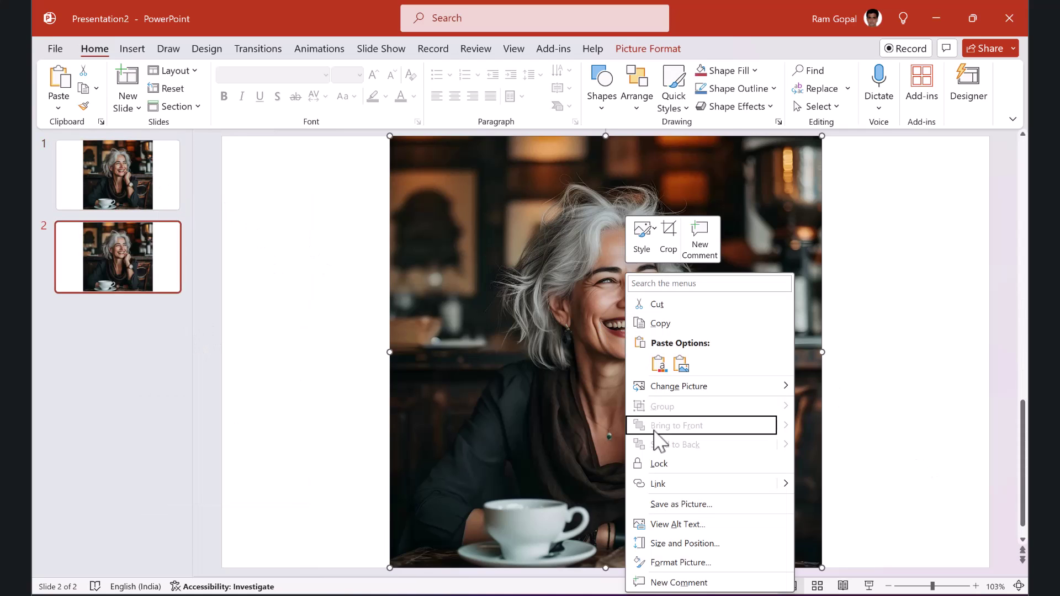
left_click(675, 562)
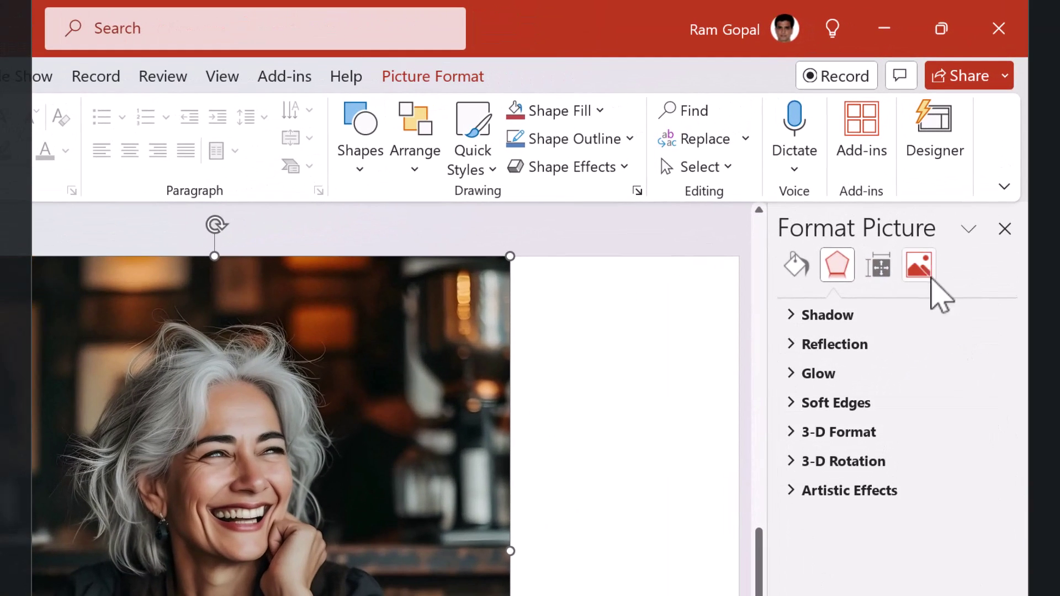
left_click(920, 266)
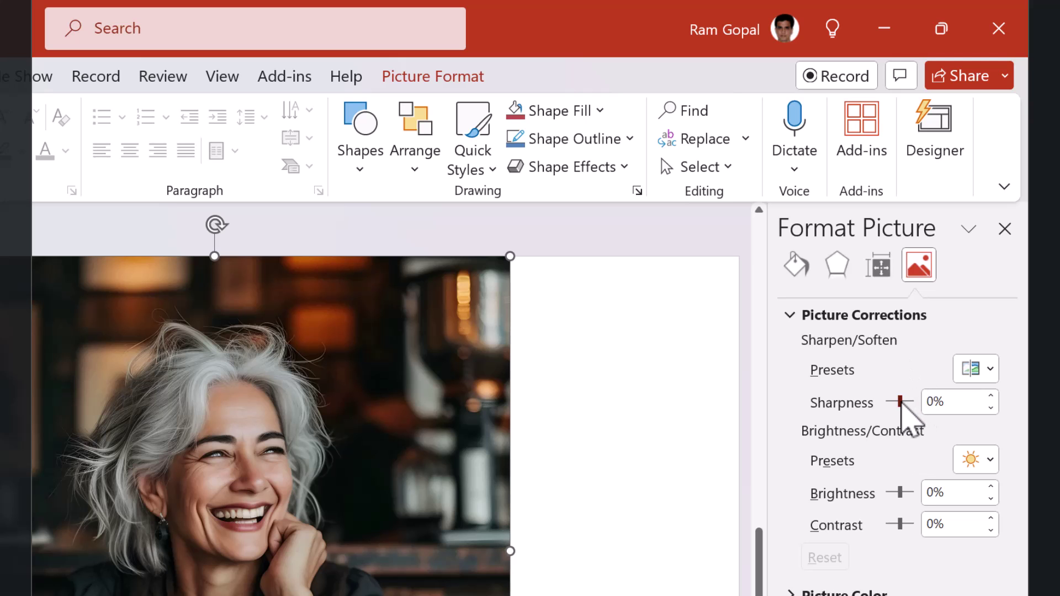
left_click_drag(900, 401, 939, 402)
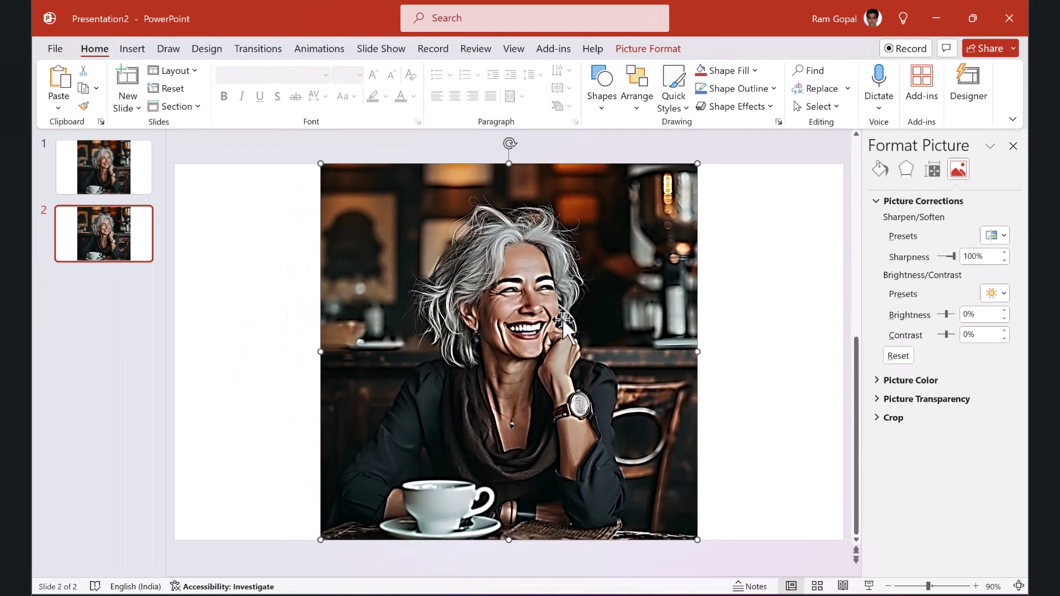
left_click(117, 159)
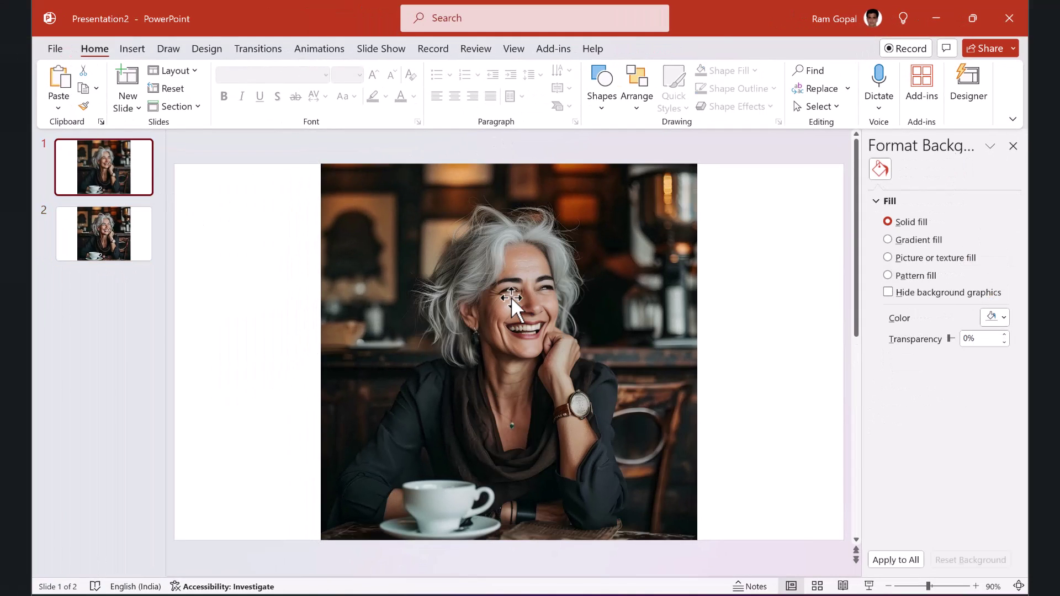
Duplicate the sharpened slide 2 as a new slide 3
left_click(120, 250)
right_click(121, 250)
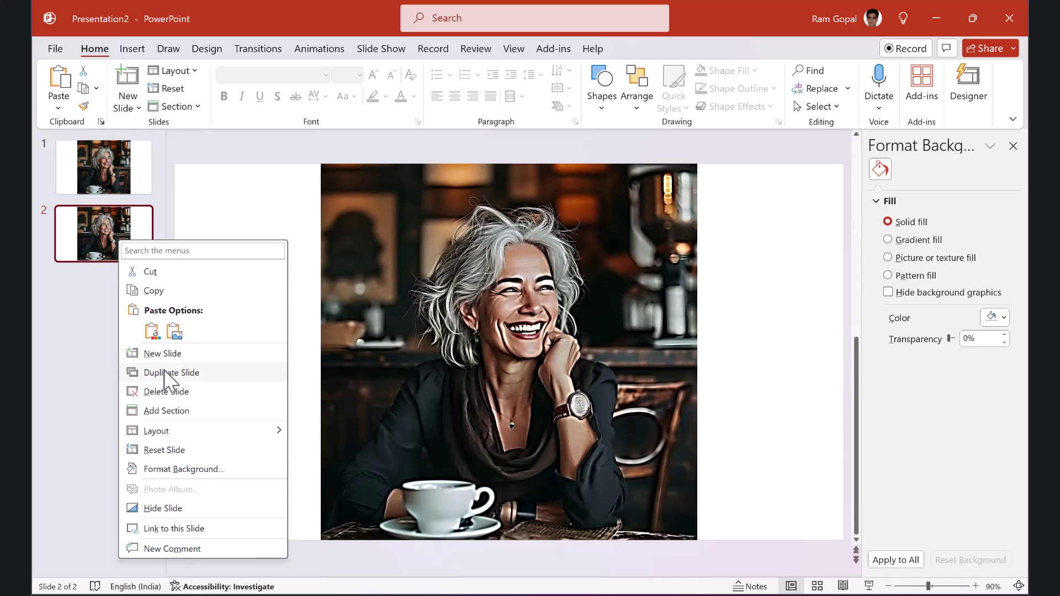
left_click(171, 373)
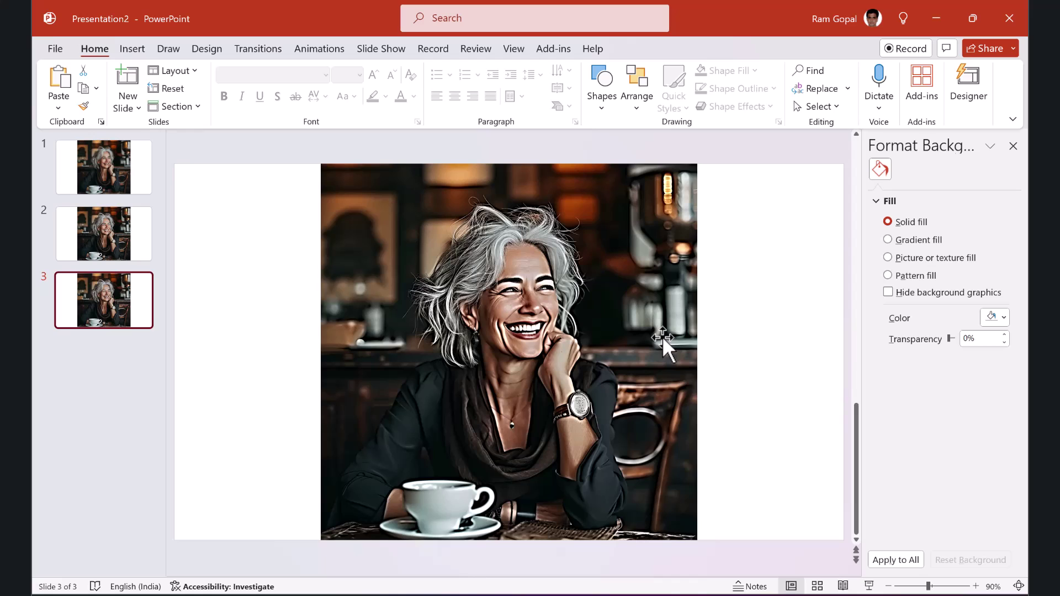
left_click(627, 330)
left_click(958, 170)
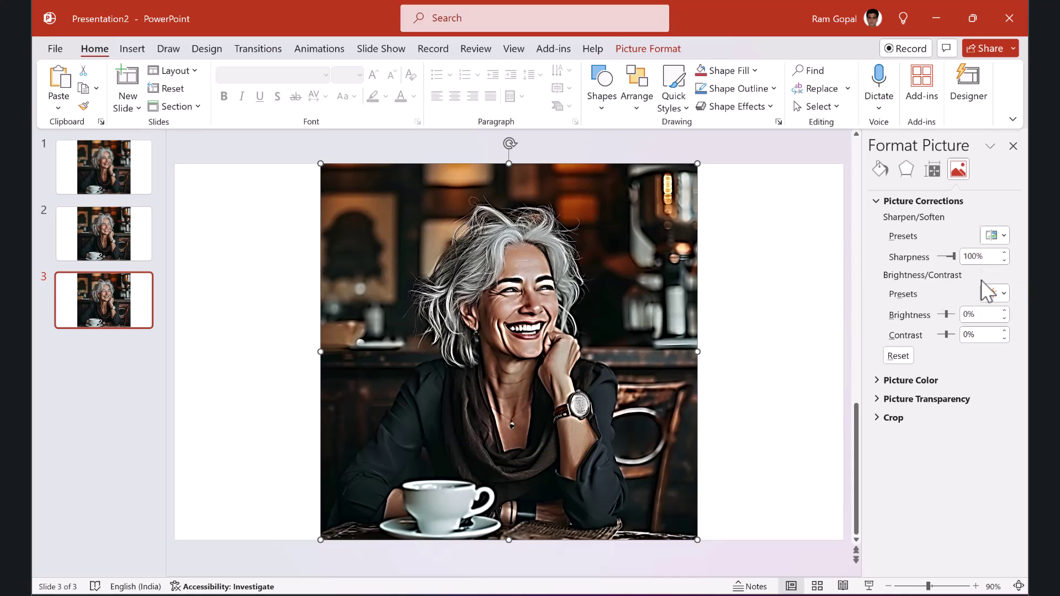
Cut slide 3's photo, paste it back as a picture, and sharpen it to 100%
right_click(518, 339)
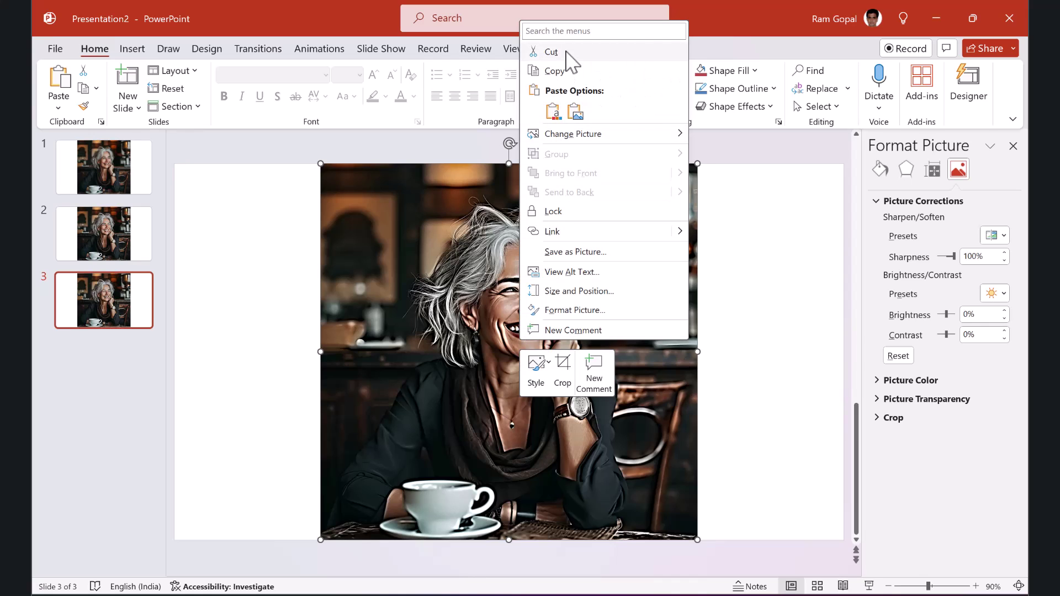
left_click(566, 53)
right_click(498, 323)
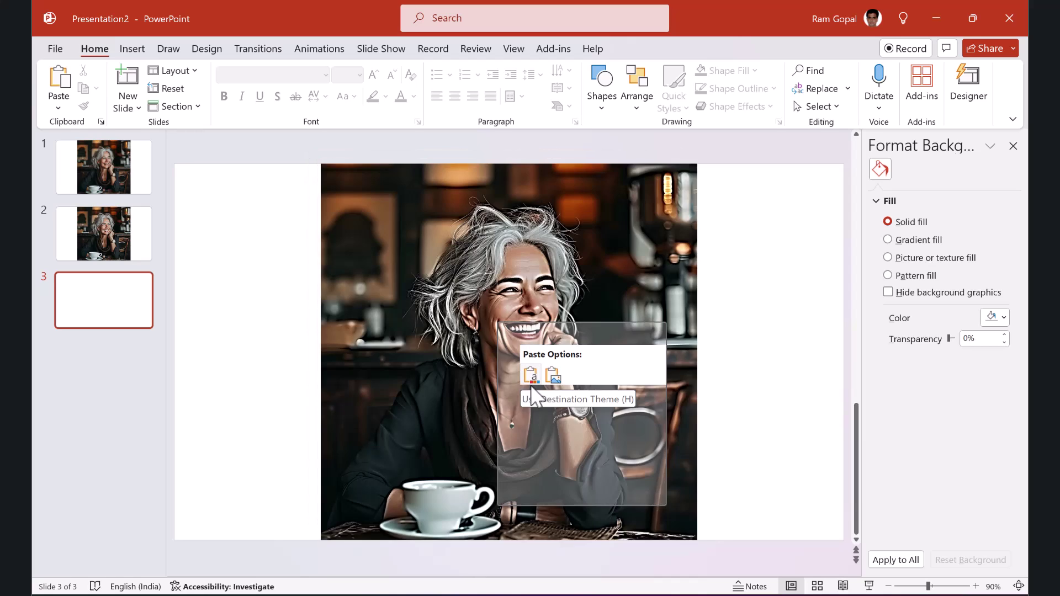
left_click(552, 375)
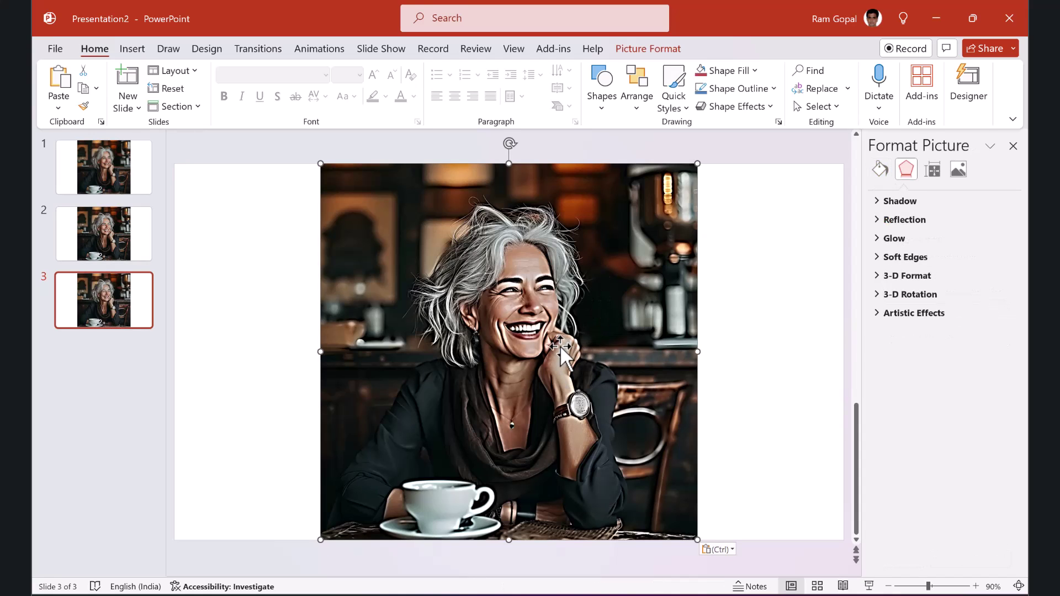
left_click(960, 175)
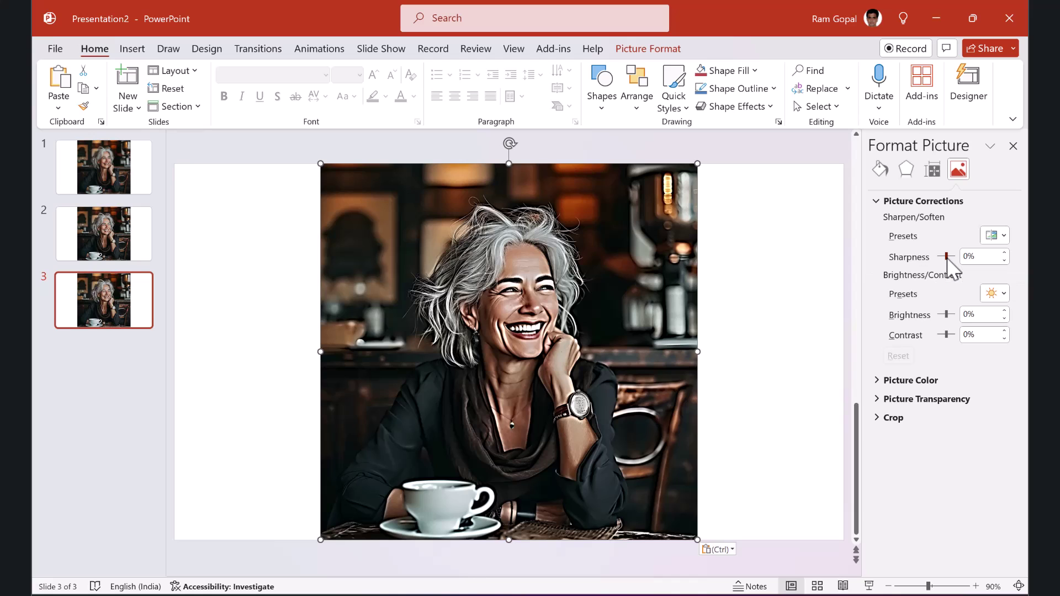
left_click_drag(948, 258, 994, 255)
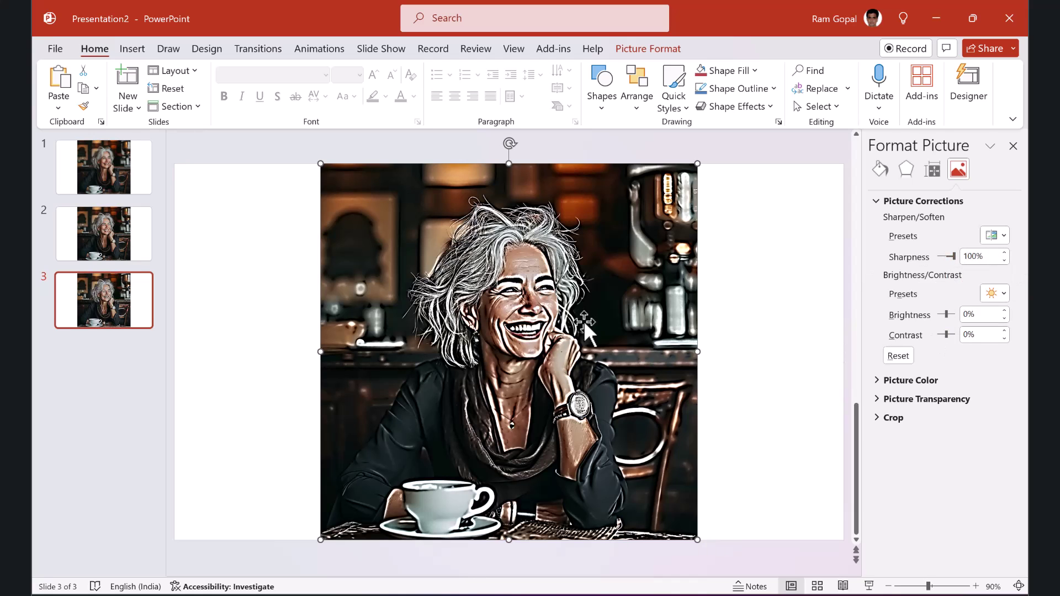
Duplicate slide 3 as slide 4 and re-paste its photo as a flattened picture
right_click(105, 293)
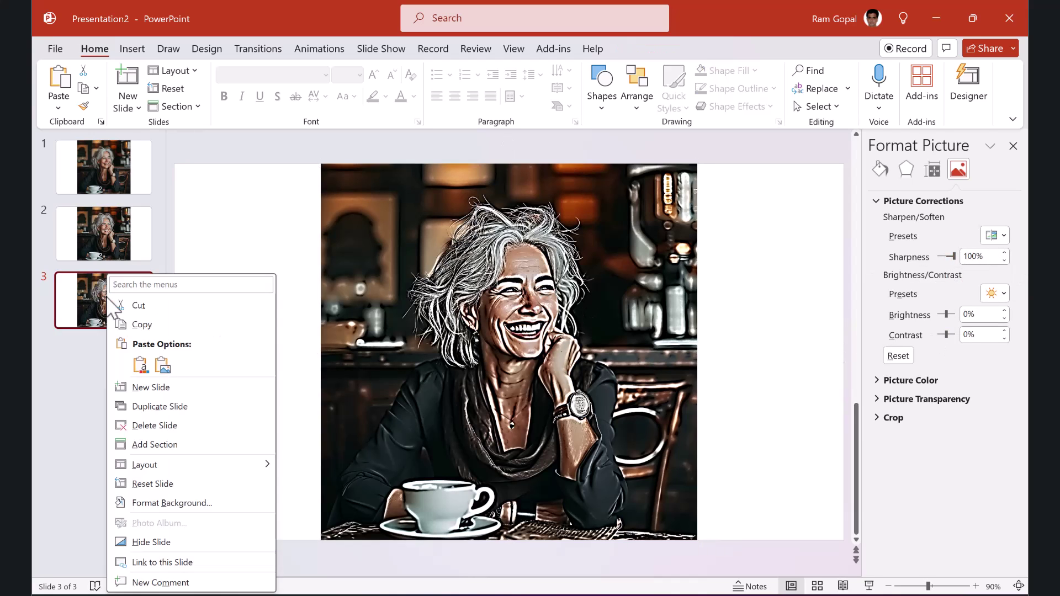
left_click(171, 407)
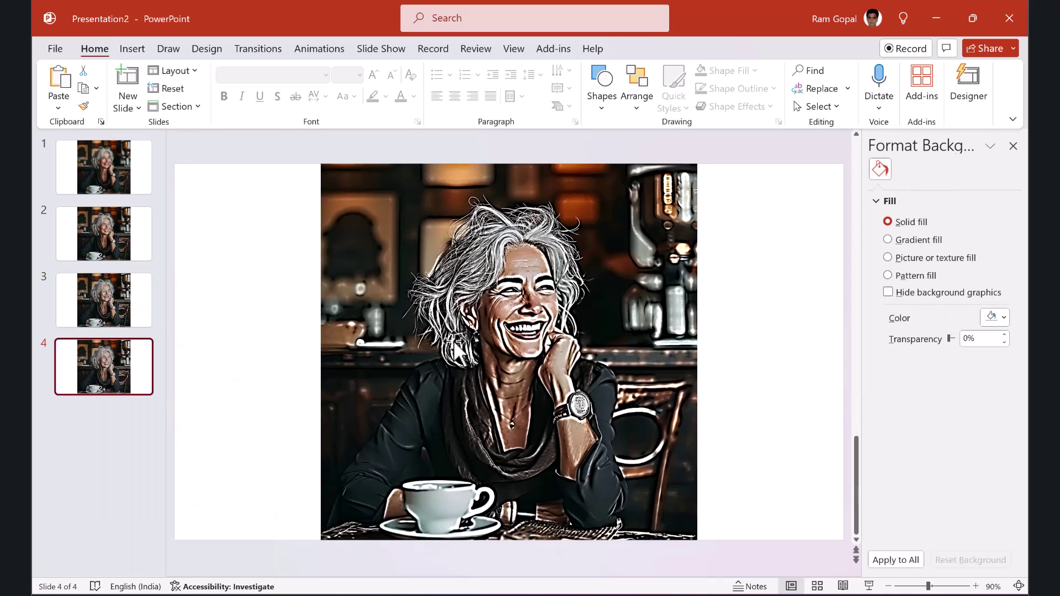
left_click(538, 292)
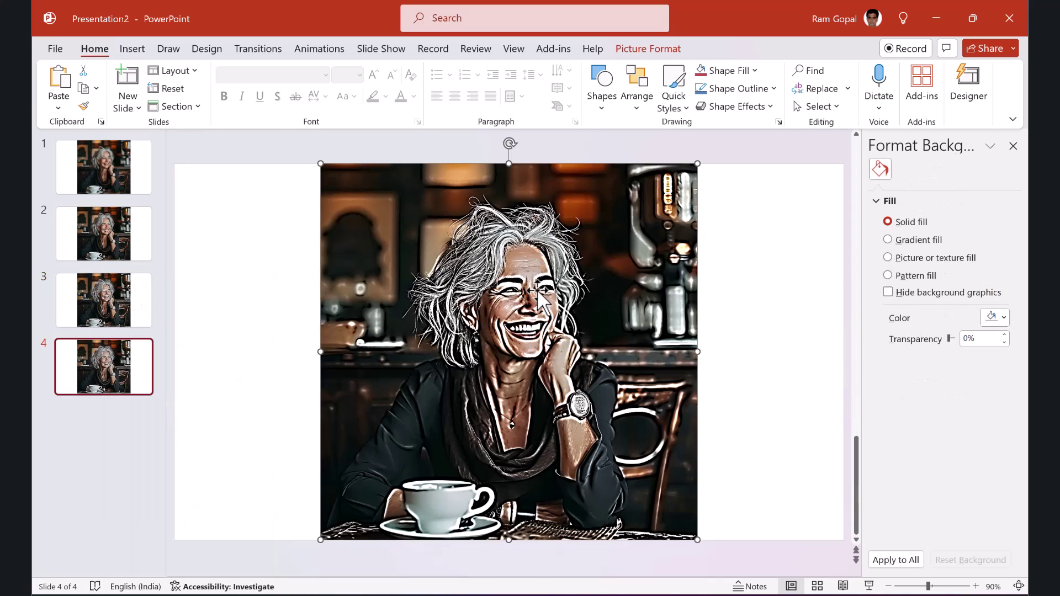
right_click(538, 293)
left_click(561, 303)
right_click(460, 292)
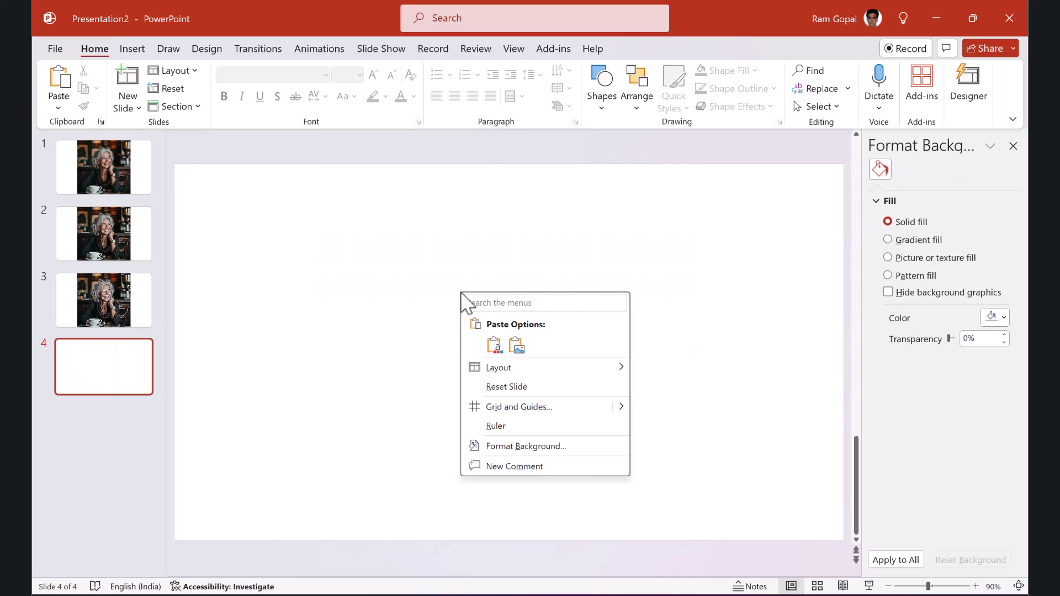
left_click(514, 345)
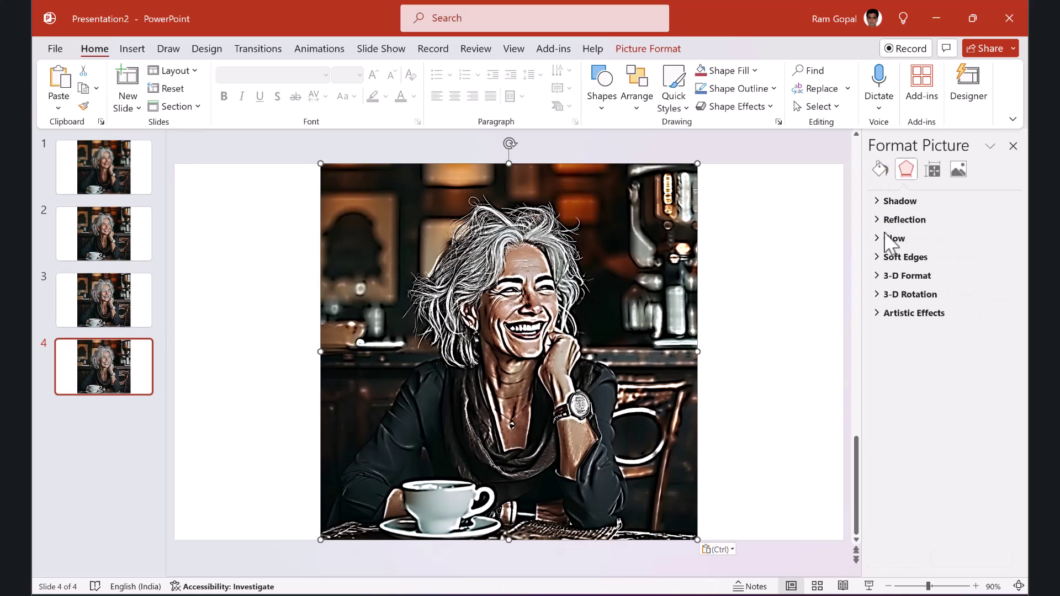
Sharpen slide 4's photo to 100%, then cut it and paste it back as a picture
left_click(959, 170)
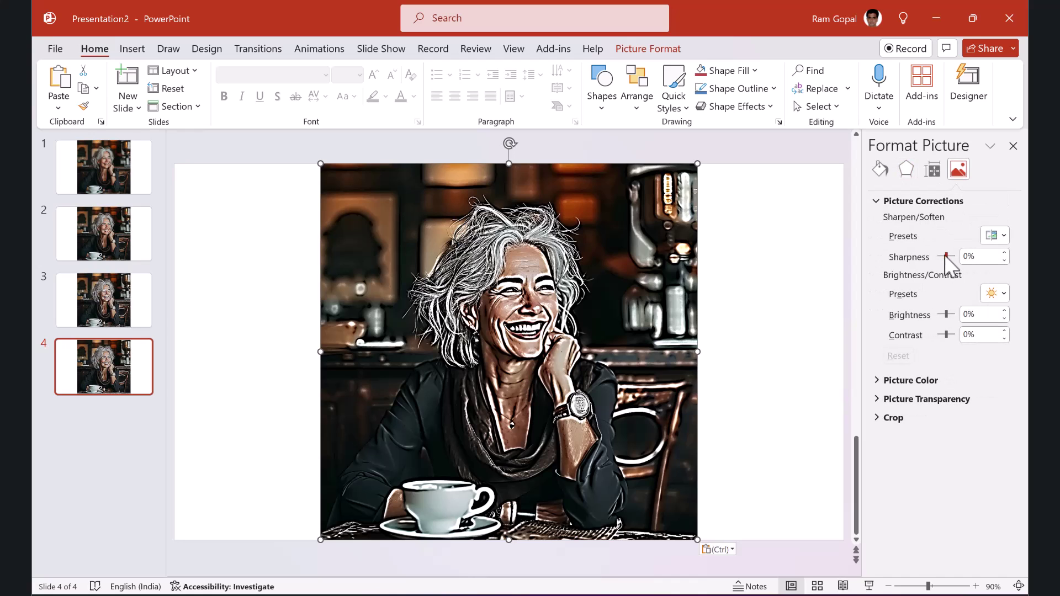
left_click_drag(946, 257, 1011, 260)
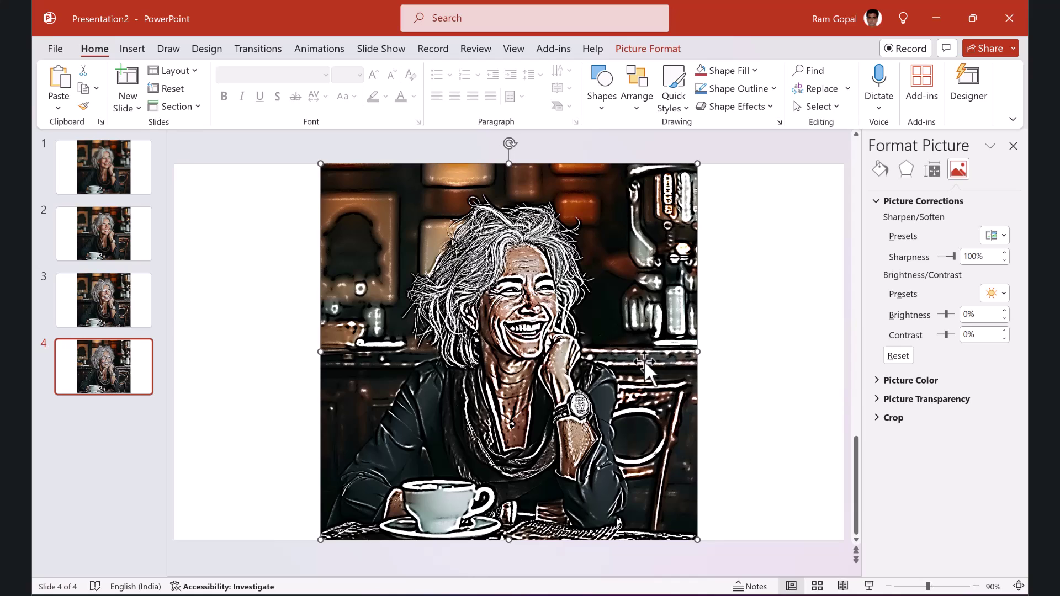
right_click(587, 317)
left_click(645, 305)
right_click(503, 323)
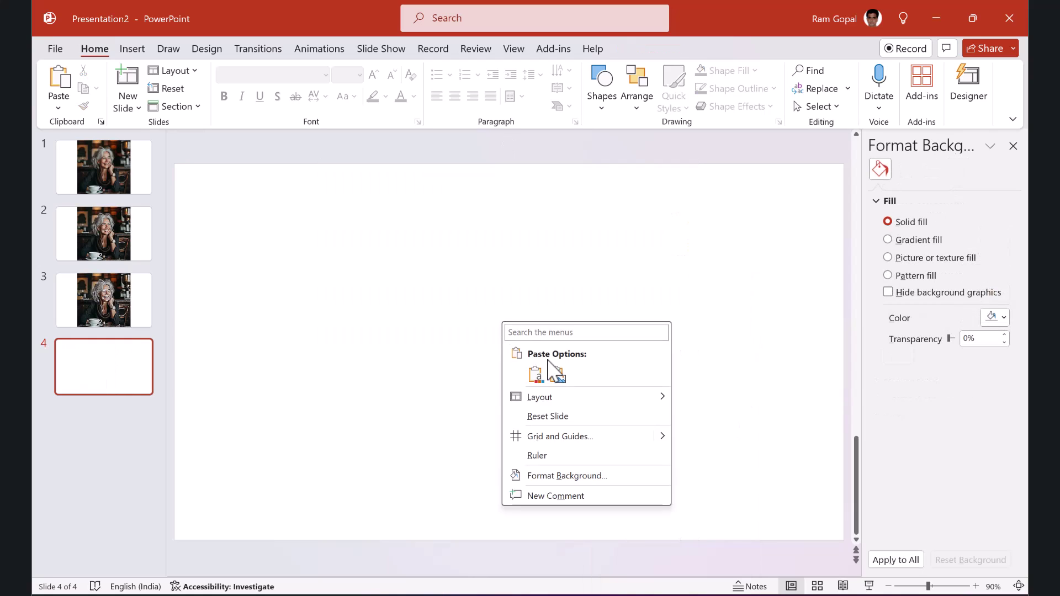
left_click(555, 374)
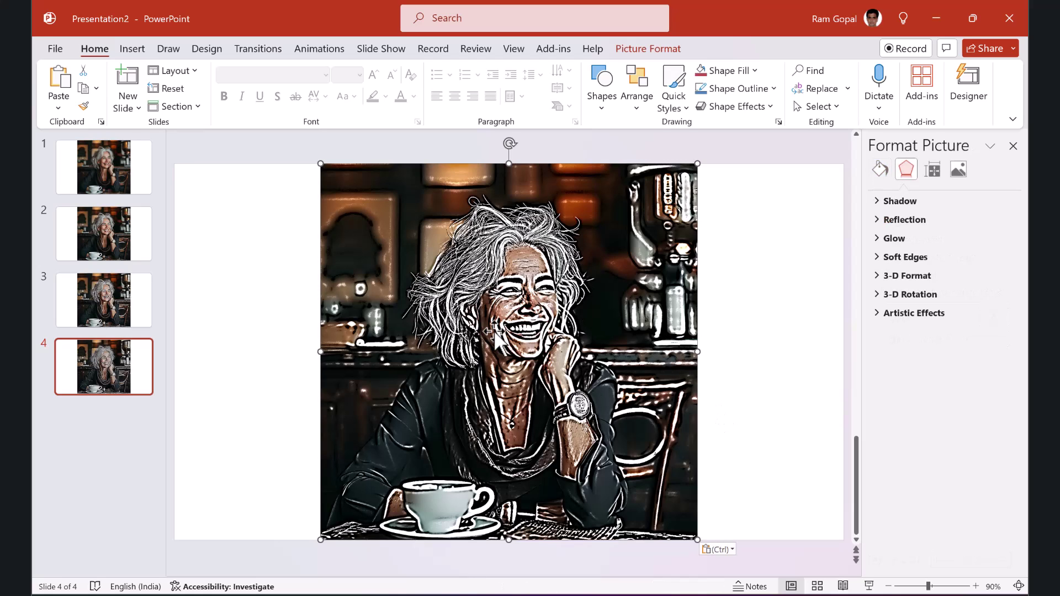
Recolour slide 4's picture to Black and White: 25%, comparing it against slide 1
left_click(647, 50)
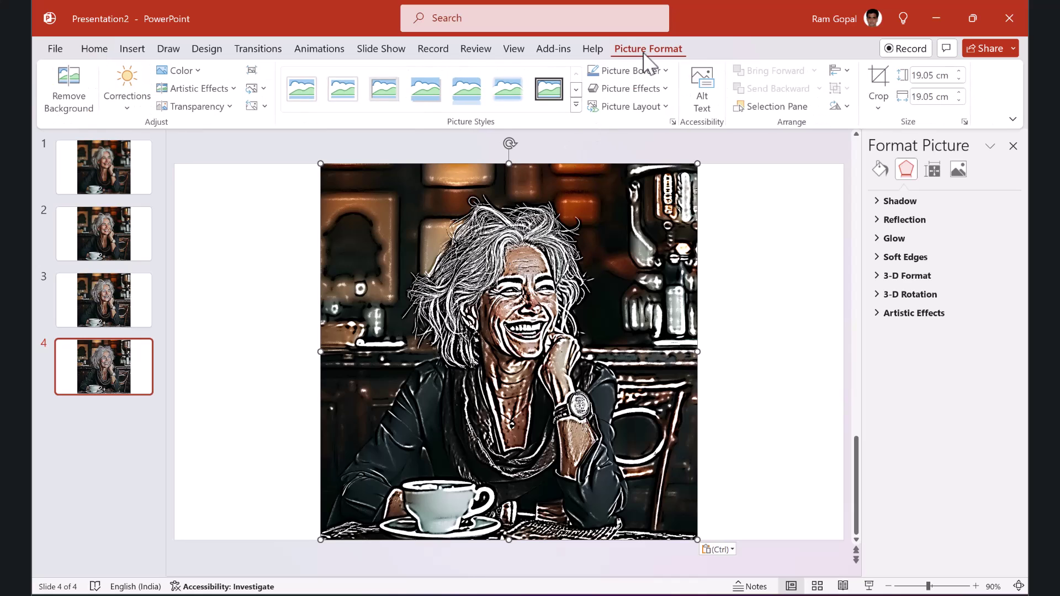
left_click(182, 71)
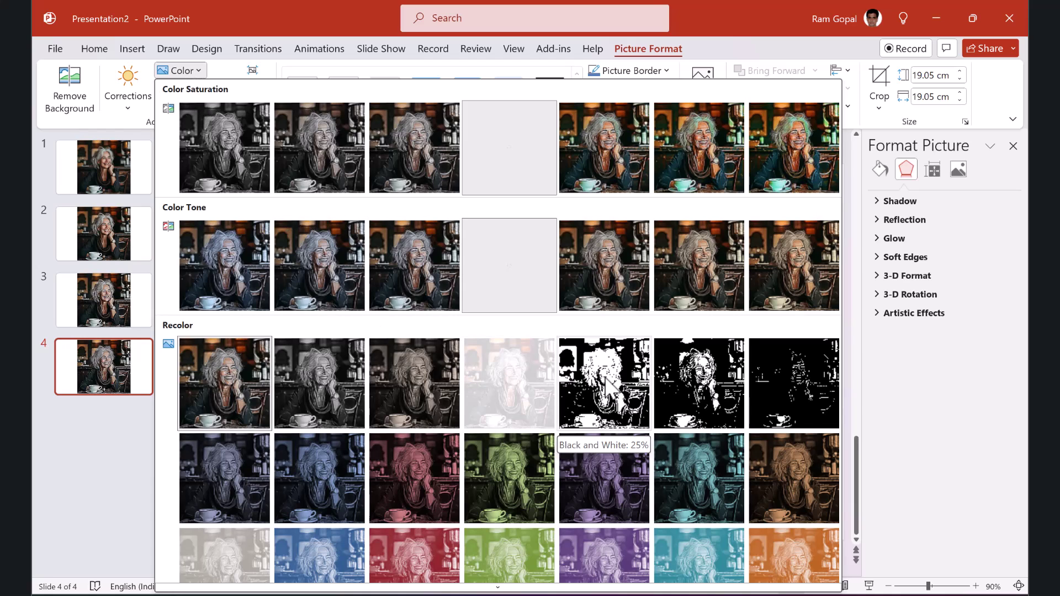
left_click(588, 362)
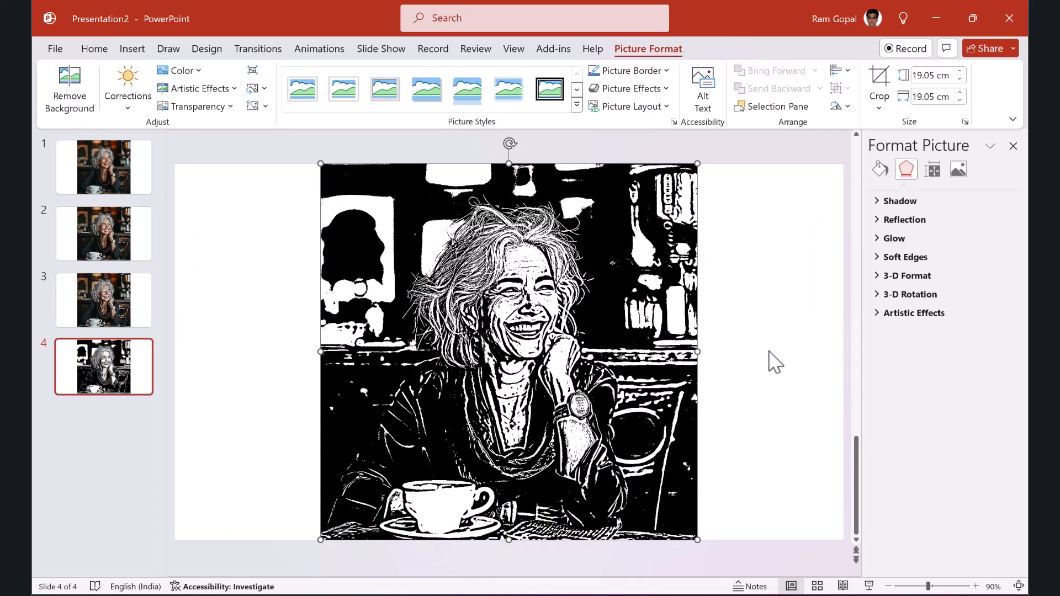
left_click(116, 178)
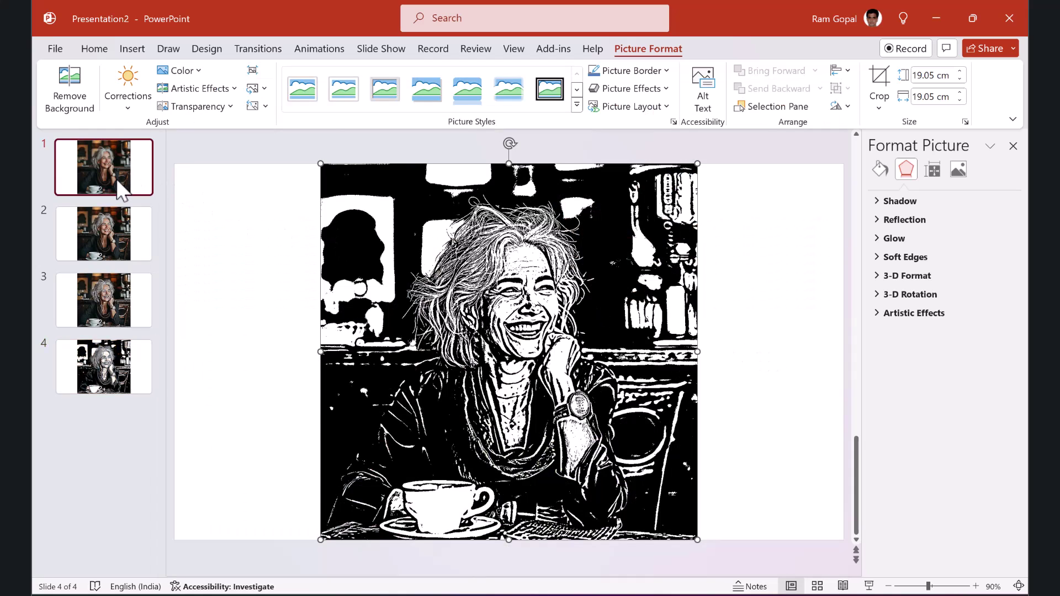
left_click(121, 367)
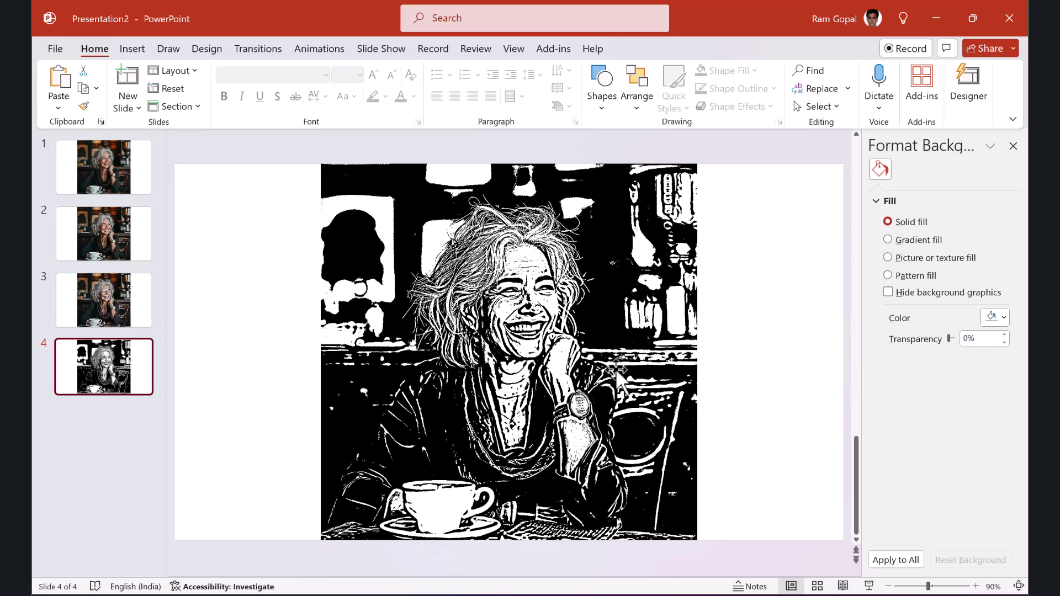
Duplicate slide 4 as a new slide 5
left_click_drag(617, 369, 110, 356)
right_click(111, 356)
left_click(140, 171)
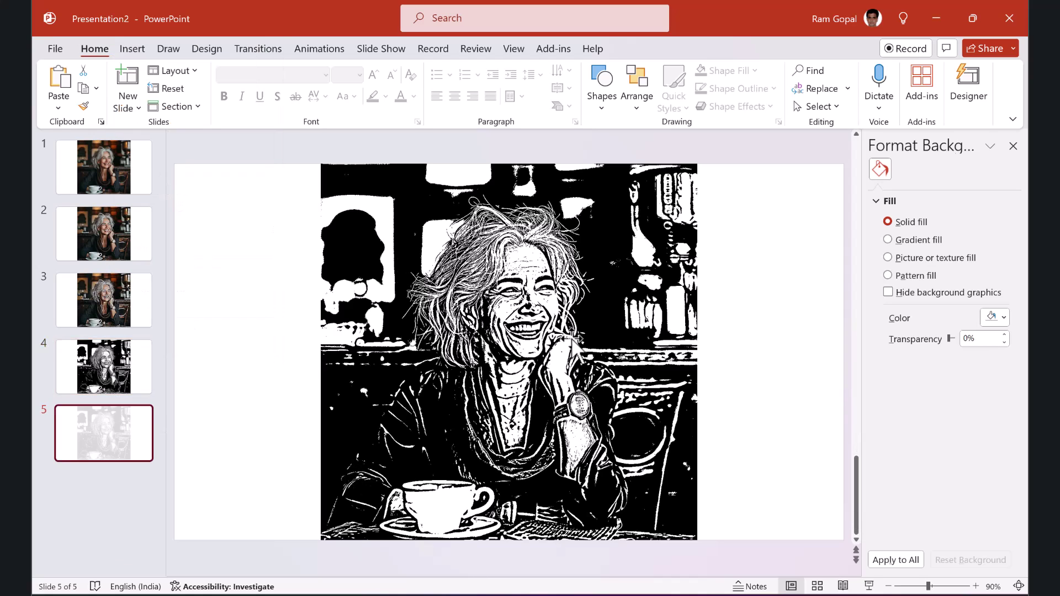
Apply the Crisscross Etching artistic effect to slide 5's picture, checking it against slide 4
left_click(582, 323)
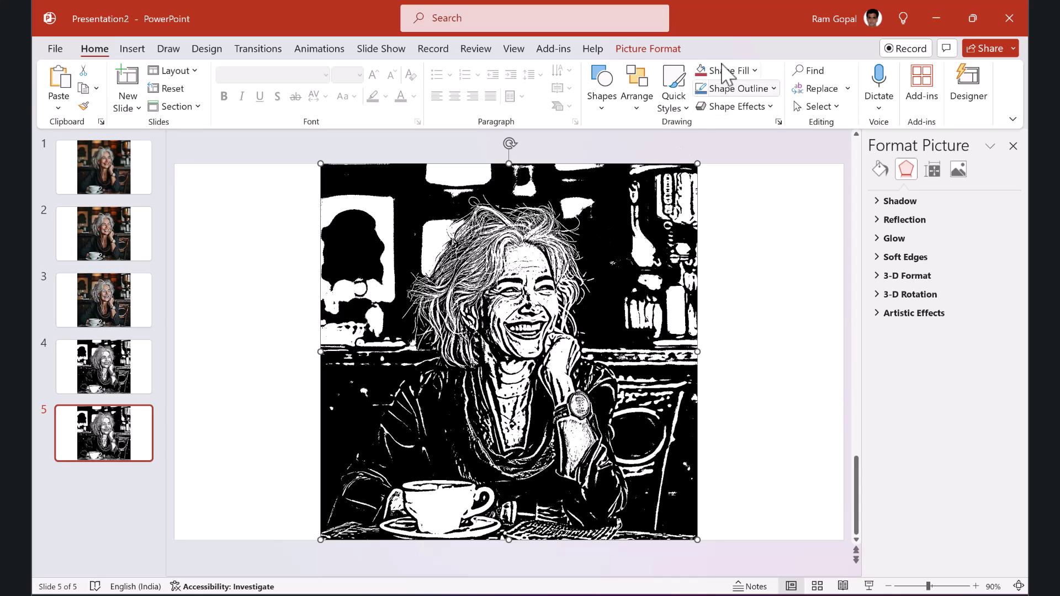
left_click(665, 50)
left_click(209, 90)
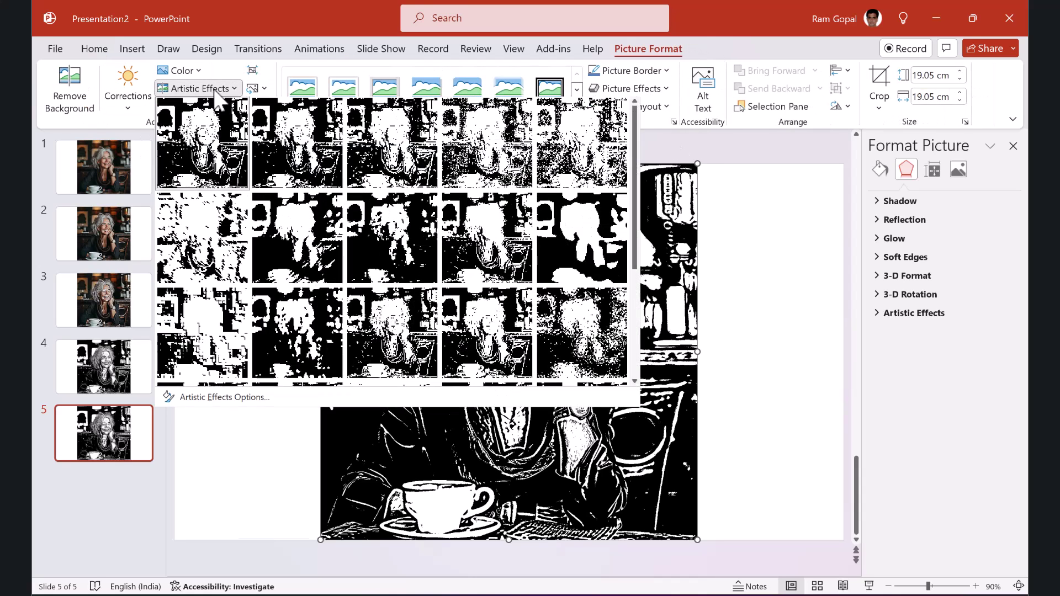
scroll(467, 224, "down", 2)
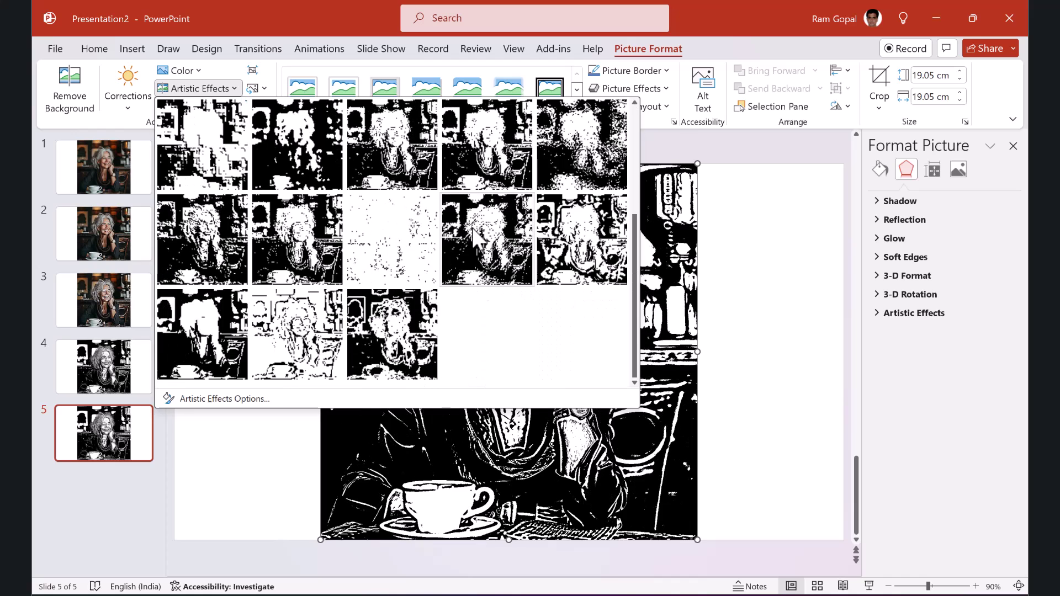
left_click(407, 260)
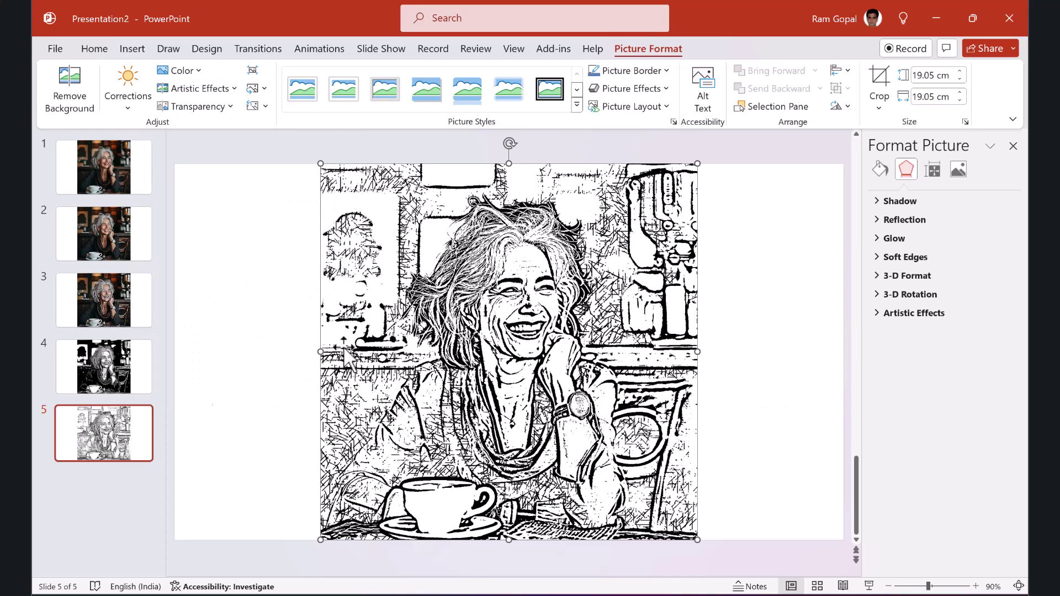
left_click(94, 355)
key("Down")
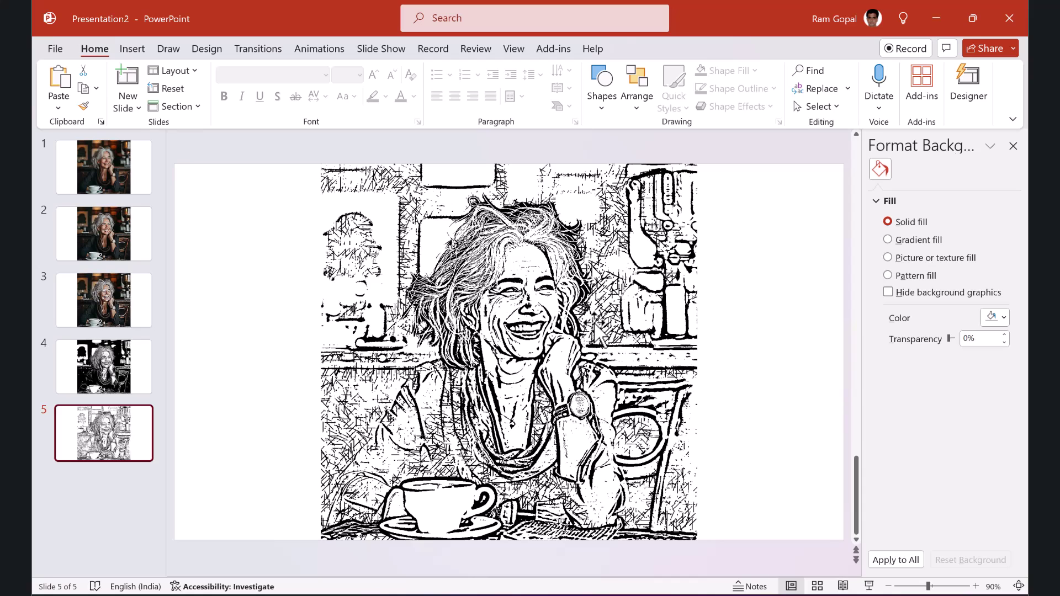
Duplicate slide 5 as slide 6 and re-paste its sketch as a flat picture
right_click(98, 455)
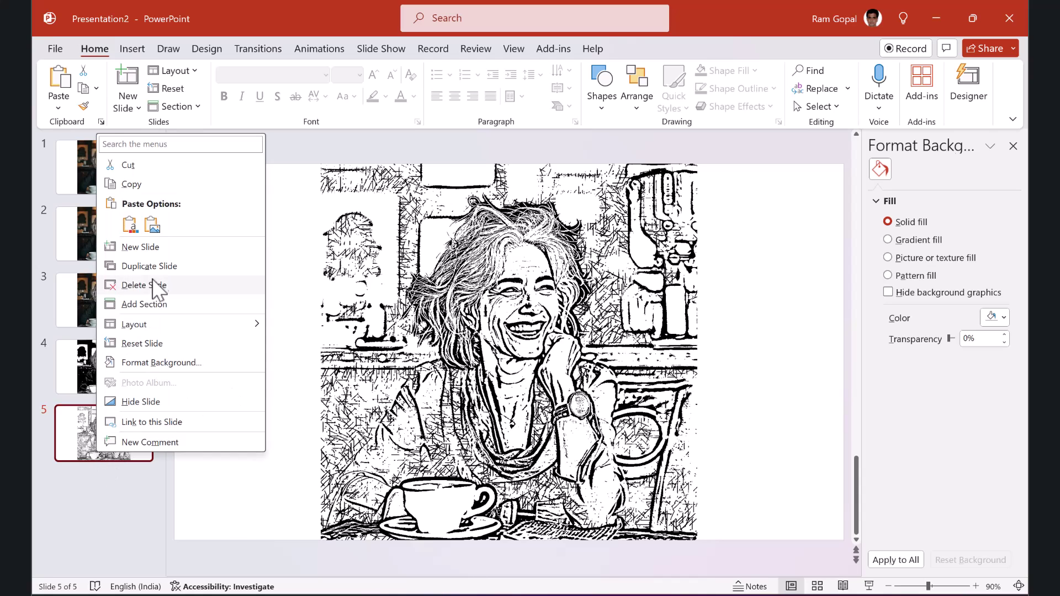
left_click(165, 266)
left_click(551, 323)
right_click(551, 323)
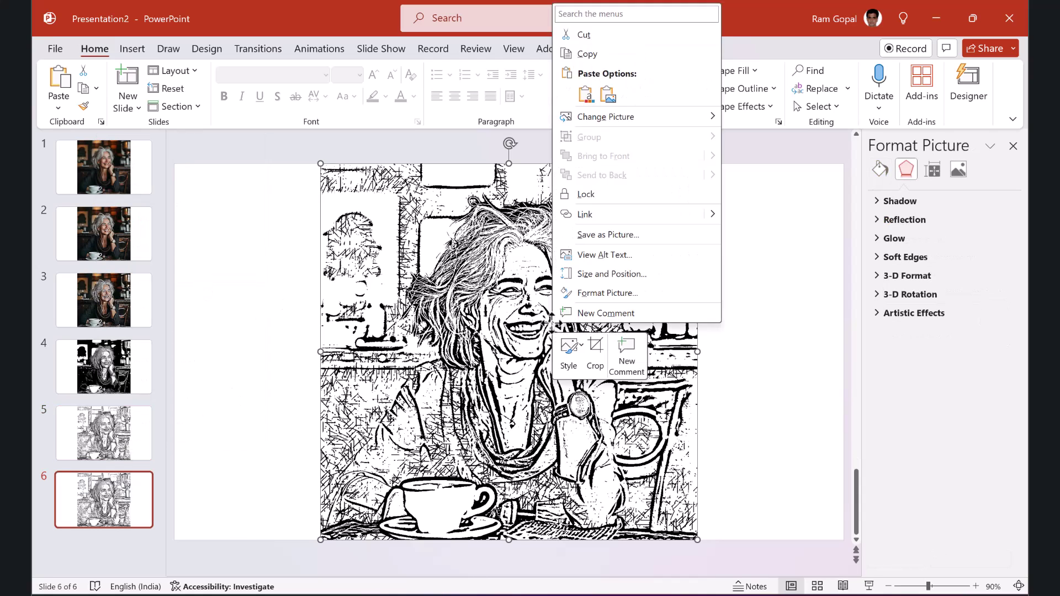
left_click(588, 33)
right_click(517, 278)
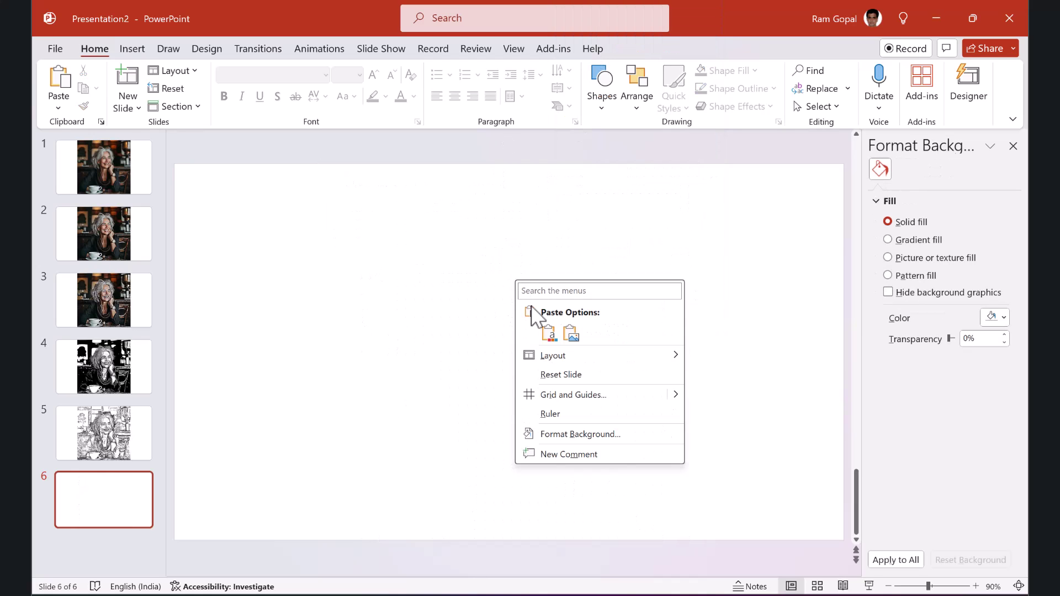
left_click(571, 338)
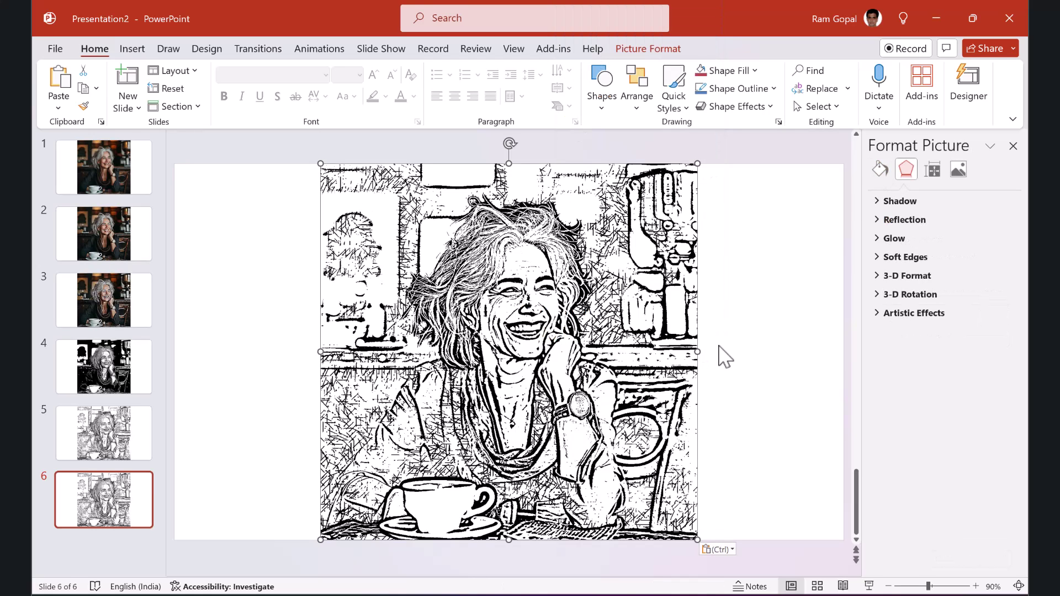
Apply the Cutout artistic effect to slide 6's sketch
left_click(652, 49)
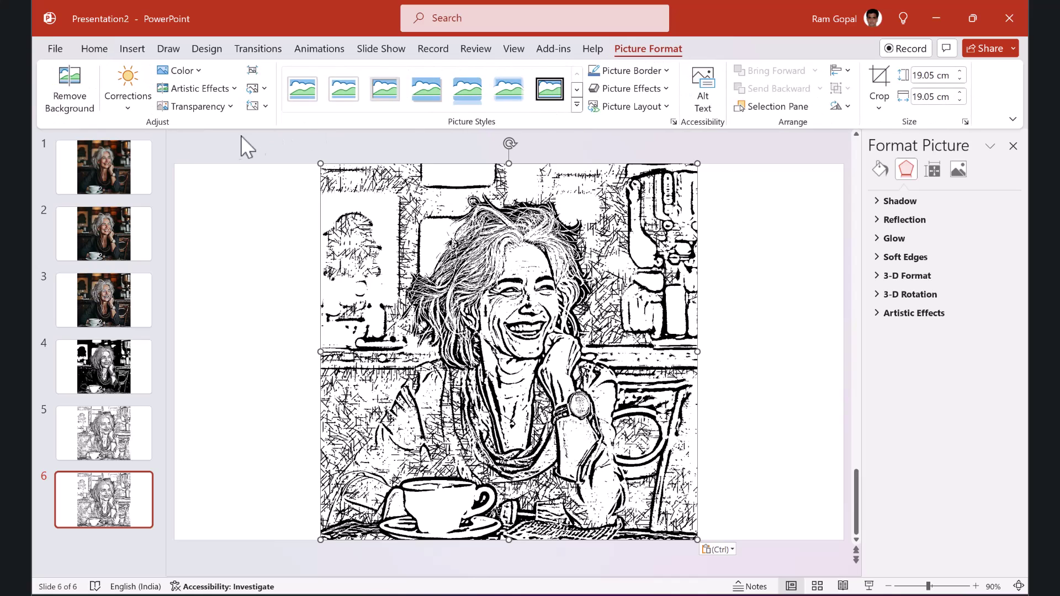
left_click(200, 88)
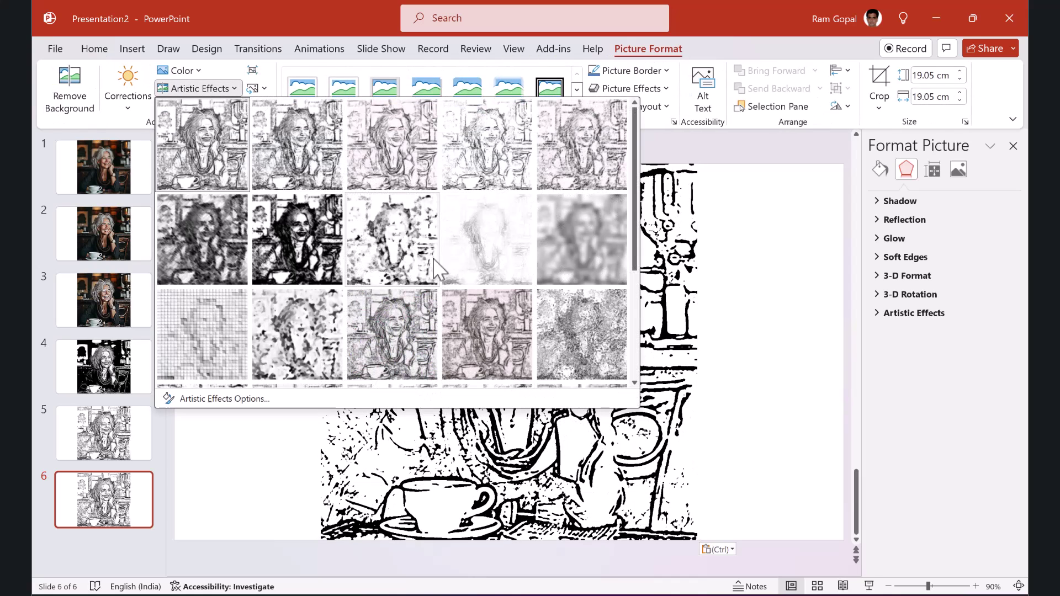
scroll(436, 270, "down", 3)
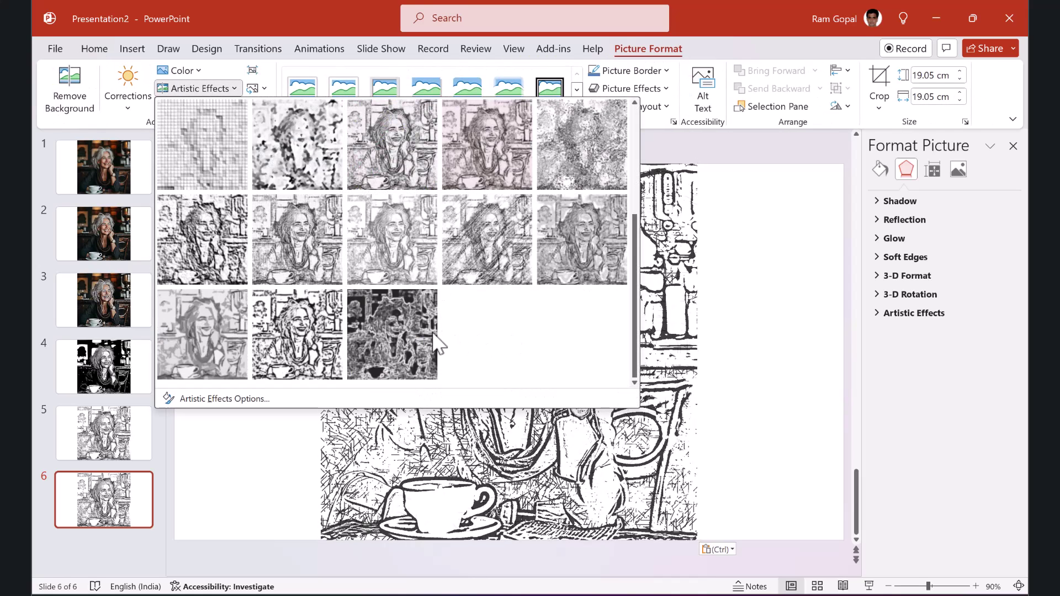
left_click(207, 344)
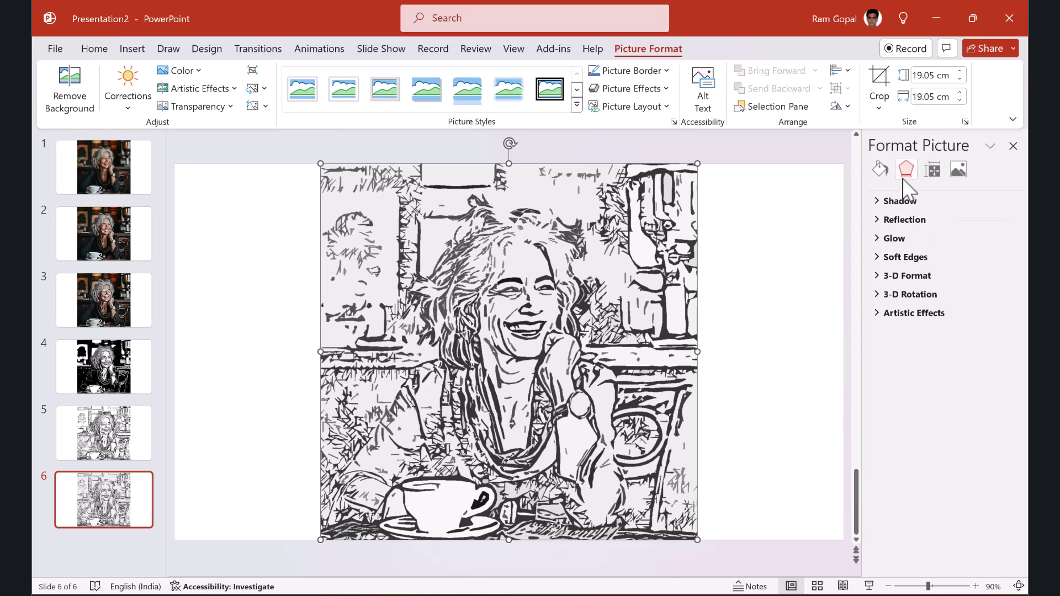
Give the sketch a 50 pt soft edge, after first trying 5 pt
left_click(905, 258)
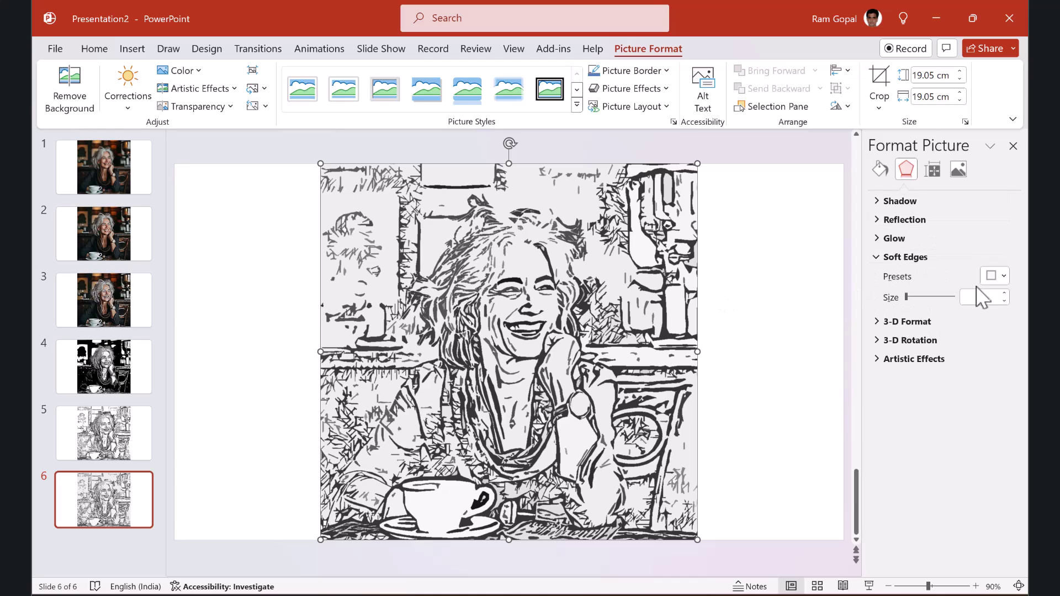
left_click(995, 276)
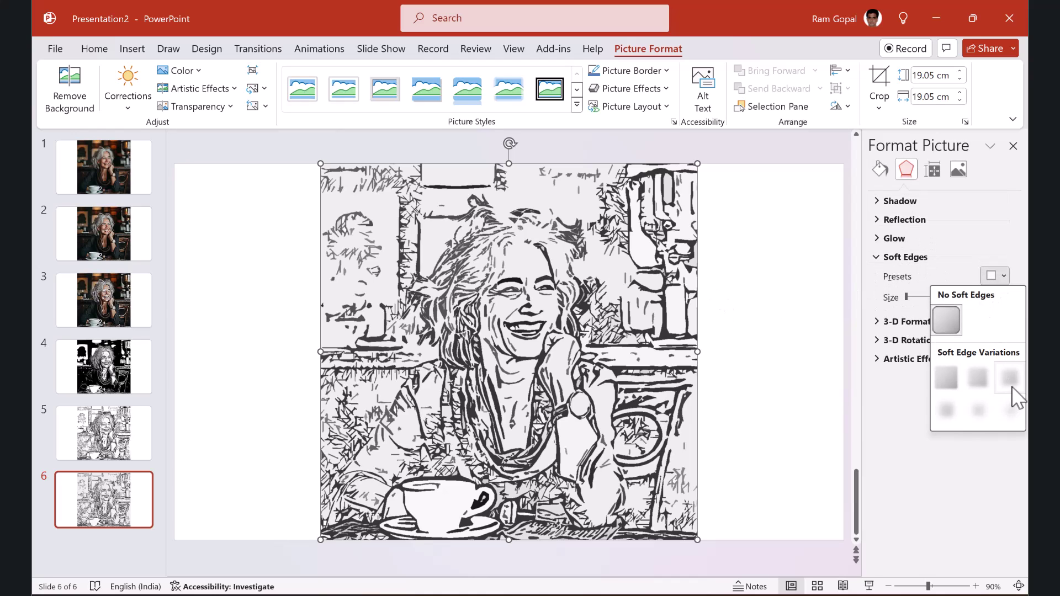
left_click(1011, 386)
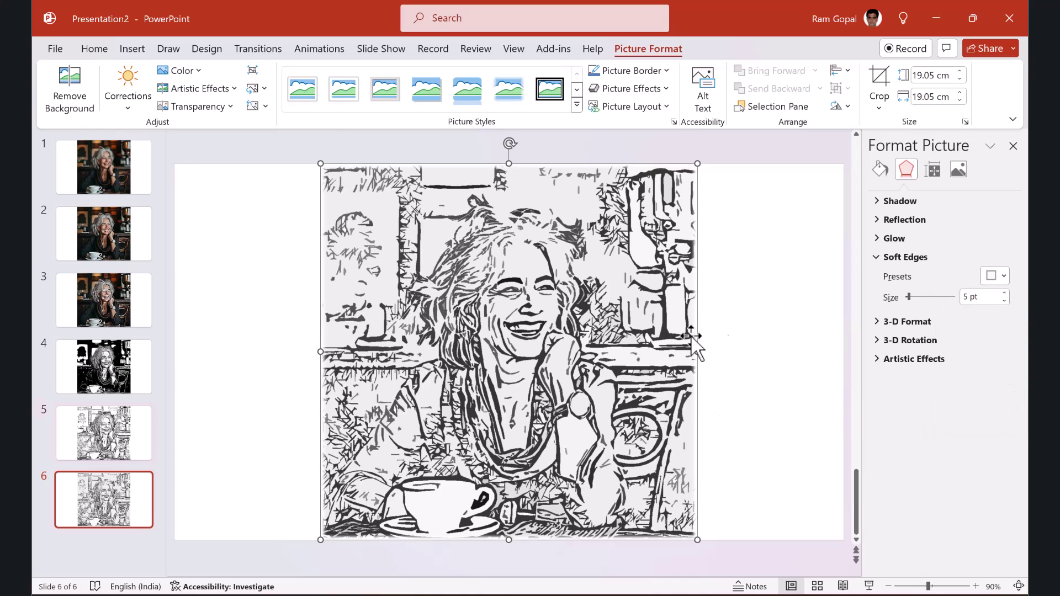
left_click(995, 275)
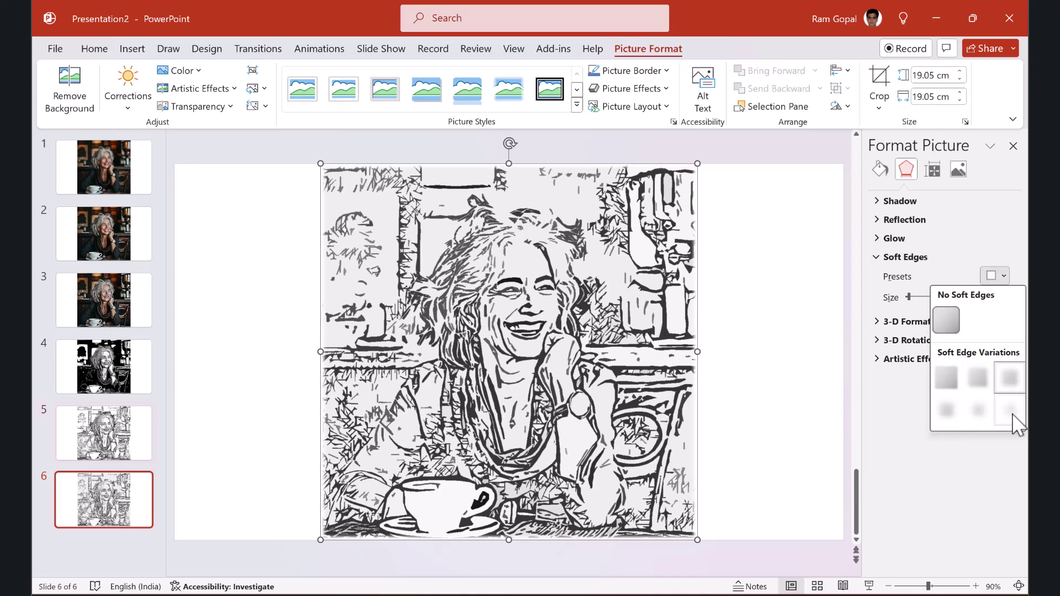
left_click(1011, 412)
Move the sketch to the slide's left edge and preview it as a slide show
left_click(738, 360)
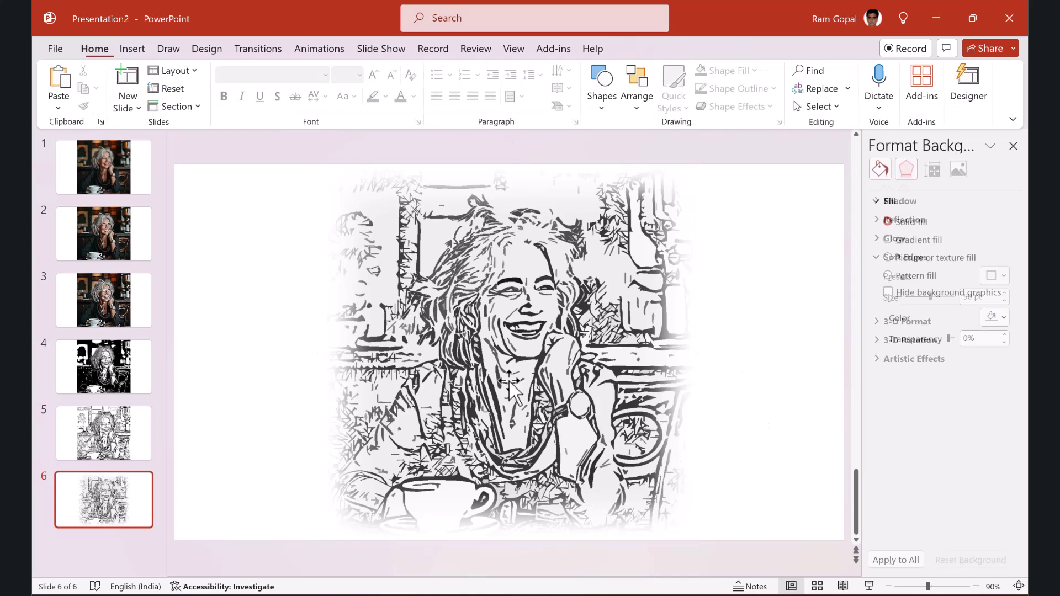
left_click(509, 338)
left_click_drag(509, 338, 363, 338)
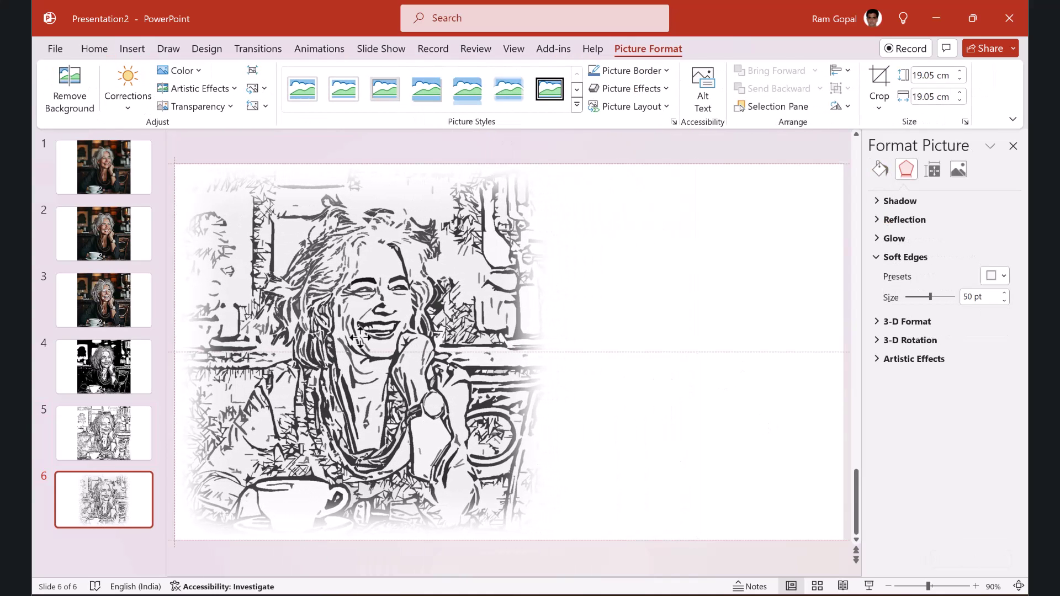
left_click(677, 410)
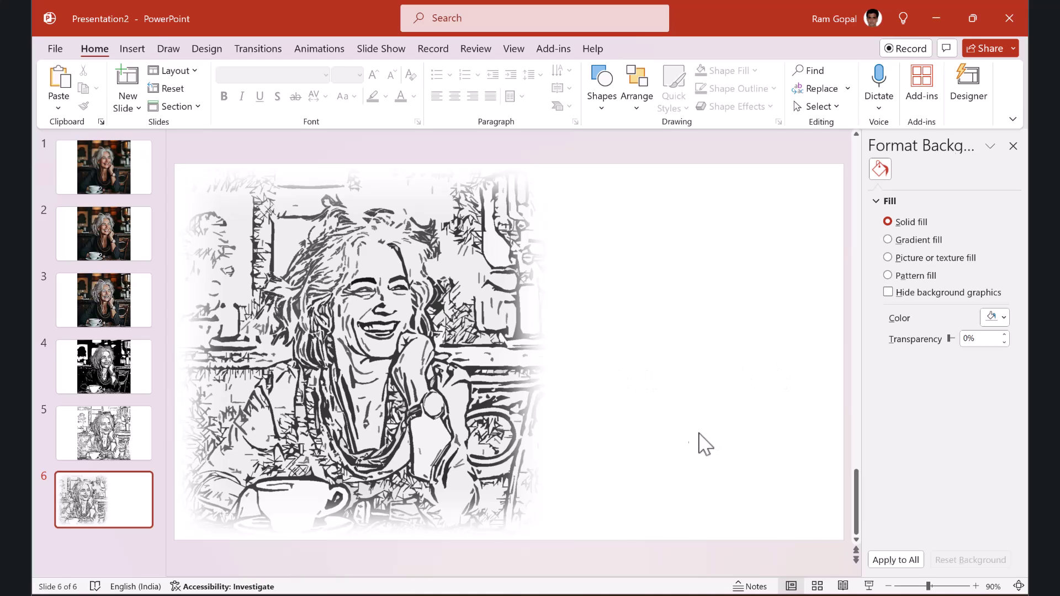
left_click(864, 586)
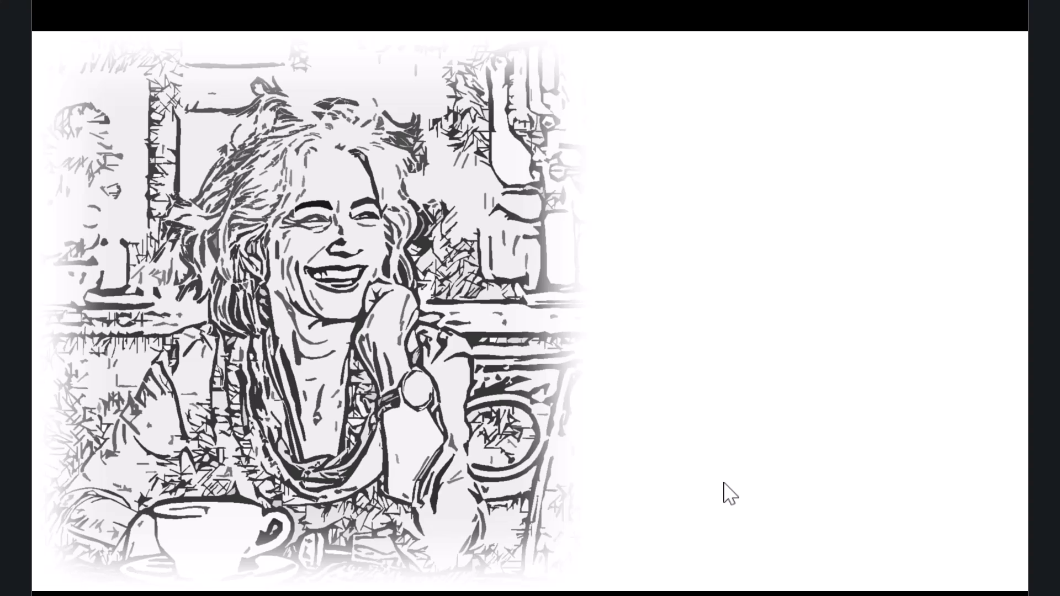
Exit the slide show and recolour the sketch to 'Orange, Accent color 6 Light'
key("Escape")
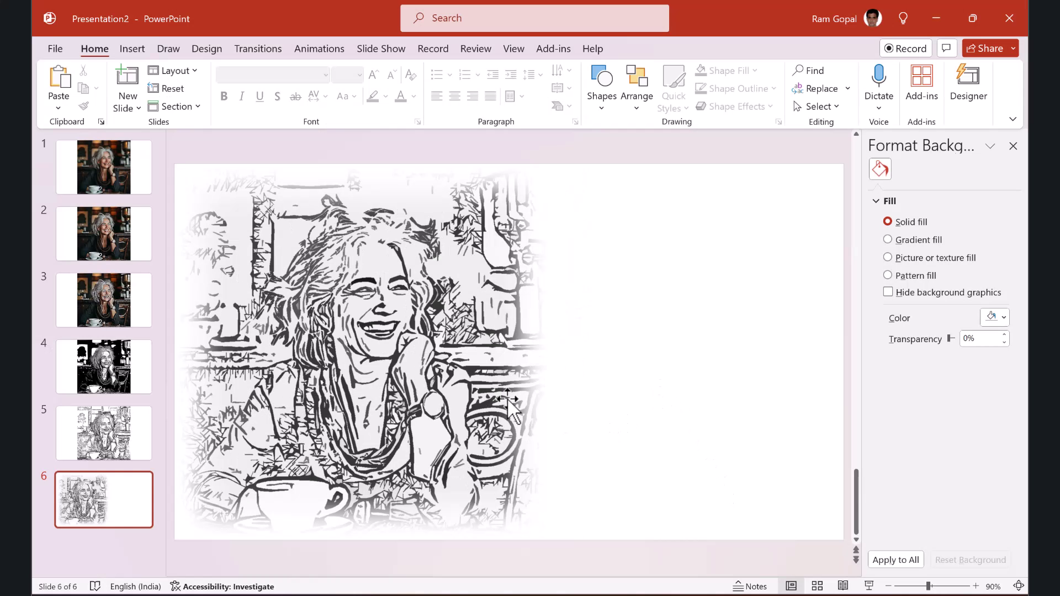
left_click(414, 340)
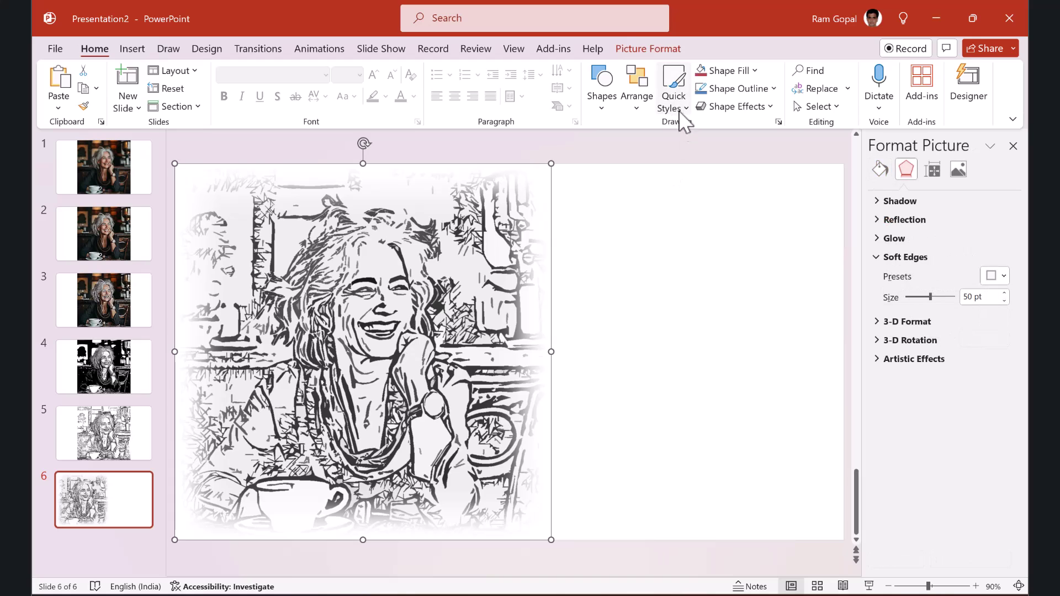
left_click(651, 50)
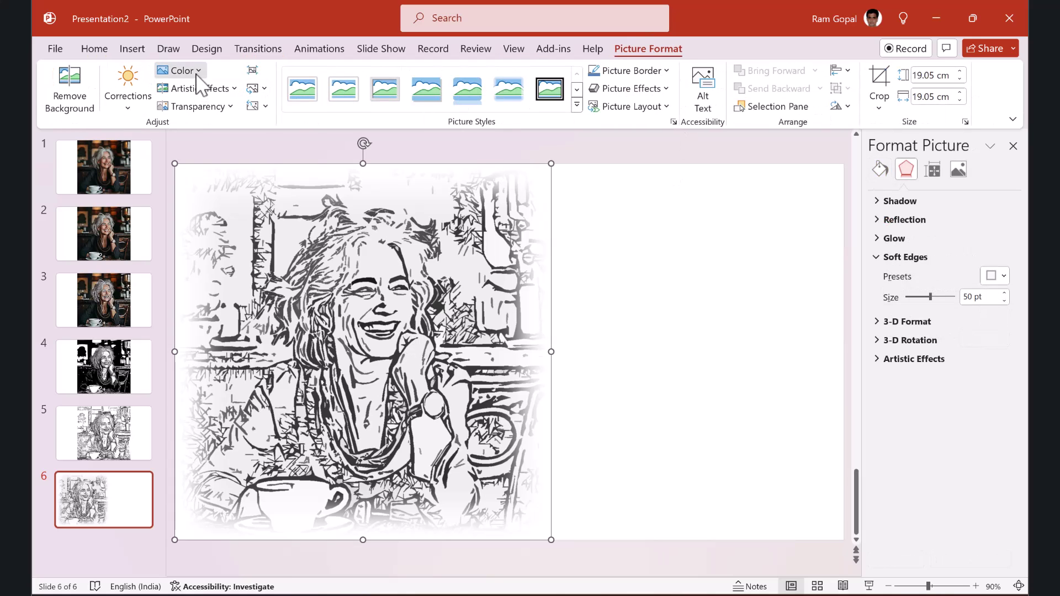
left_click(180, 71)
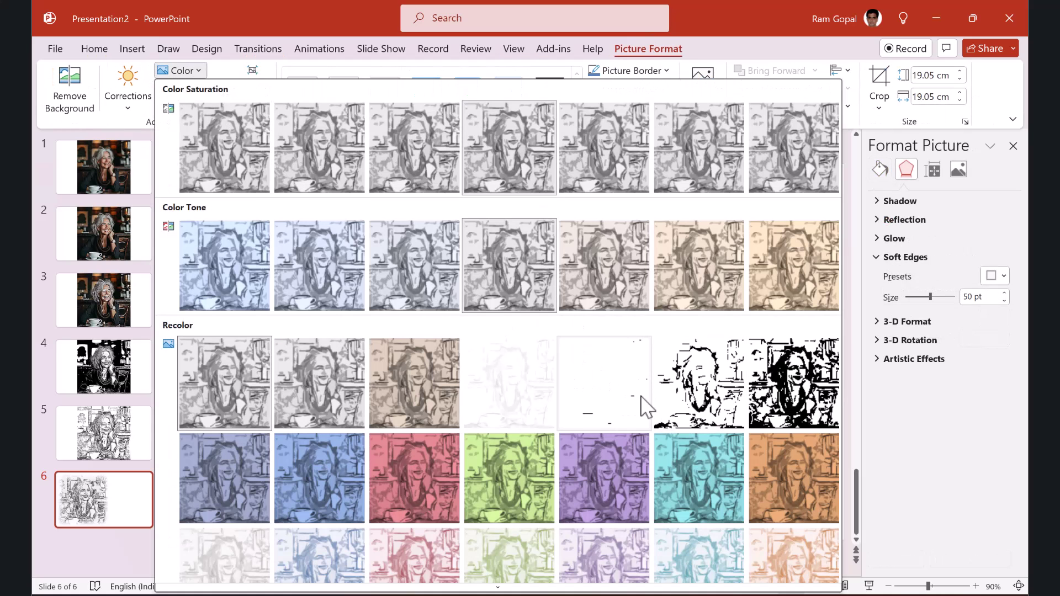
scroll(652, 442, "down", 2)
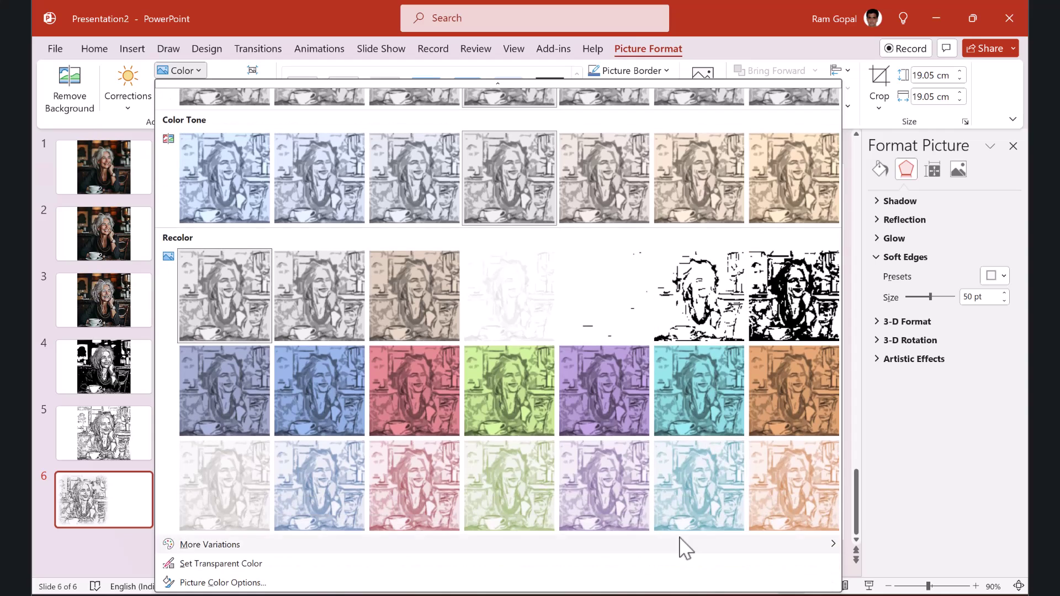
left_click(797, 478)
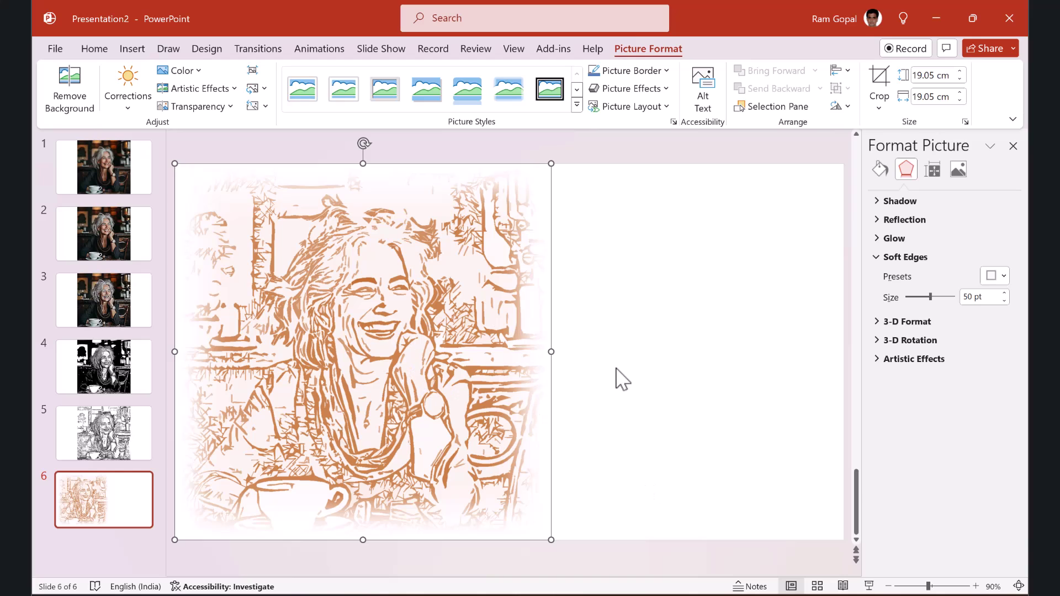
left_click(622, 379)
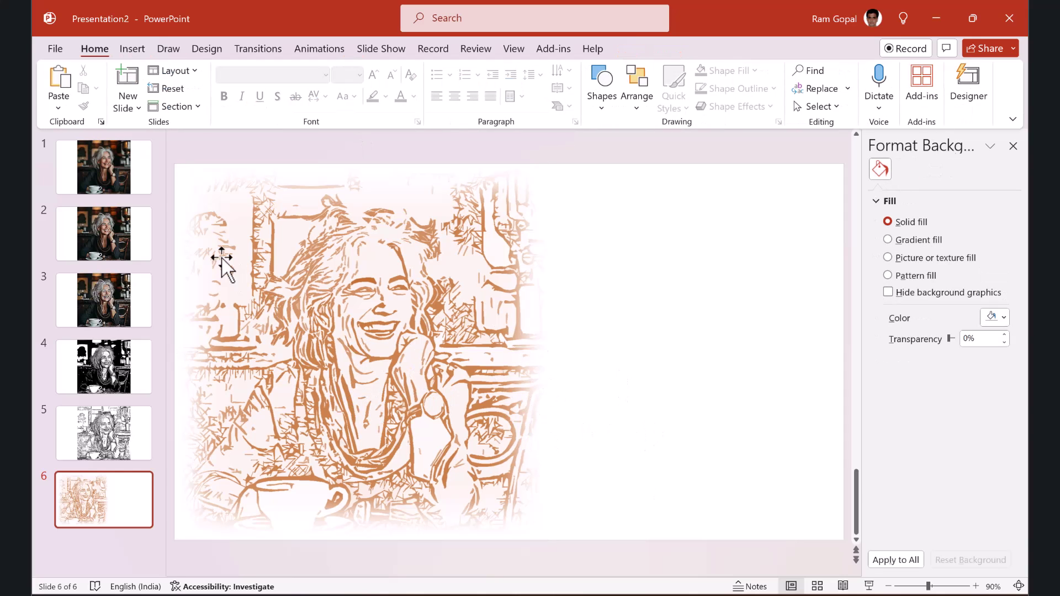
Step through slides 1 to 6, then switch to the Chrome pricing page
left_click(125, 192)
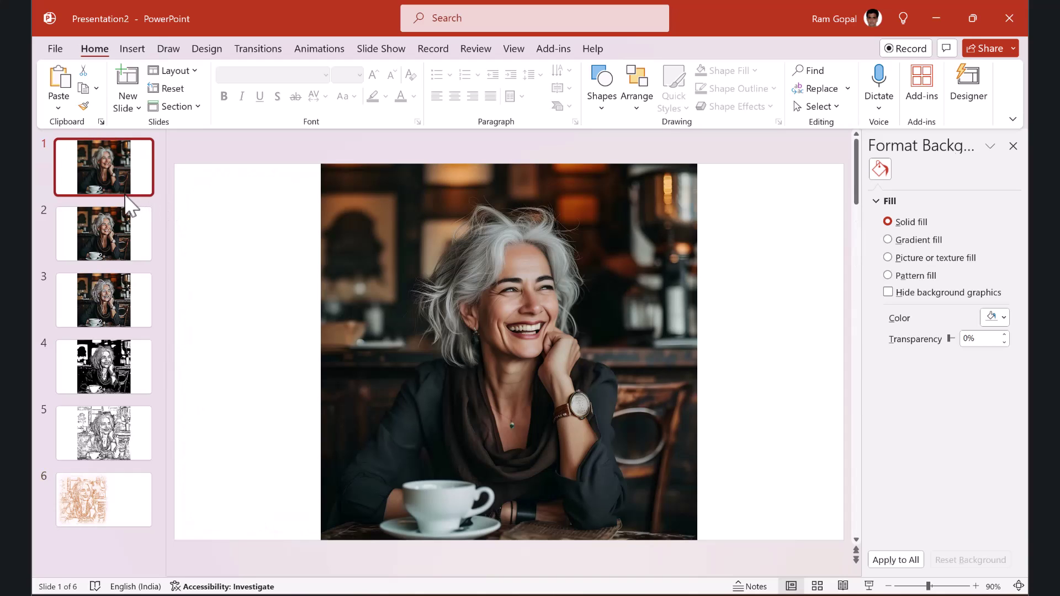
left_click(120, 237)
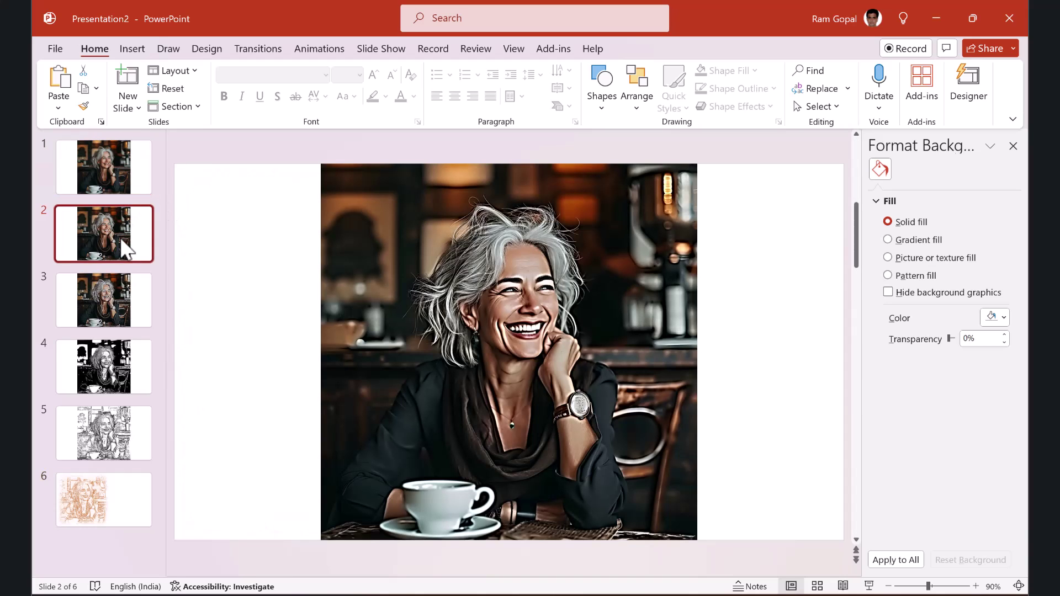
left_click(119, 300)
left_click(91, 372)
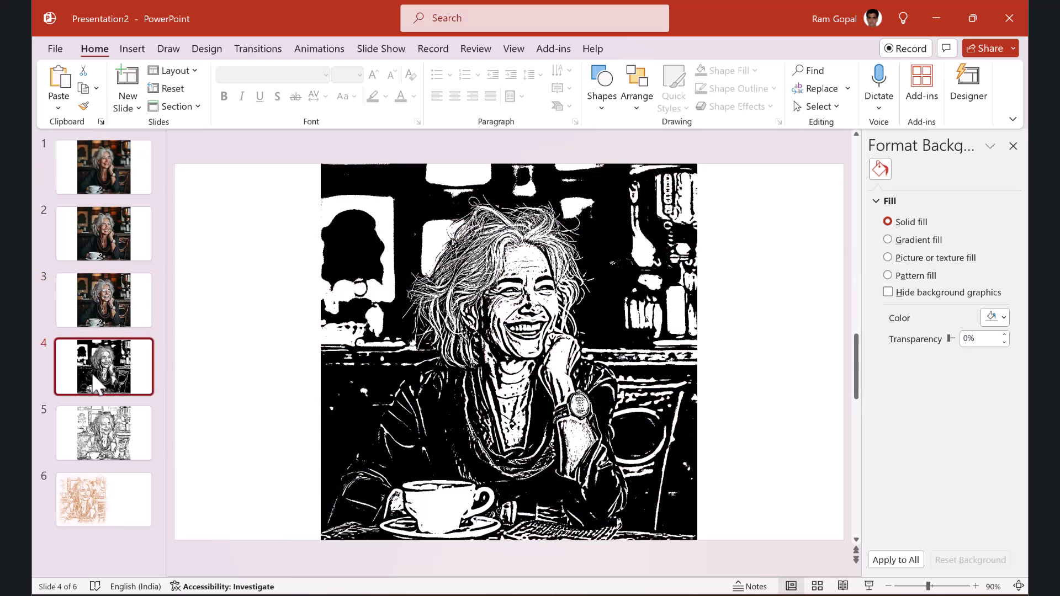
left_click(103, 436)
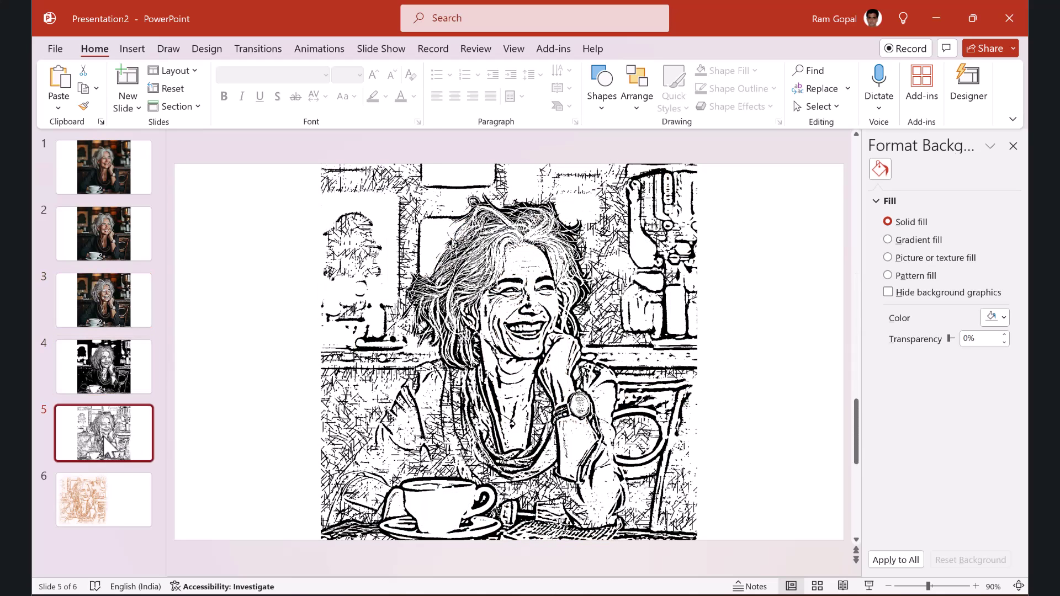
left_click(87, 503)
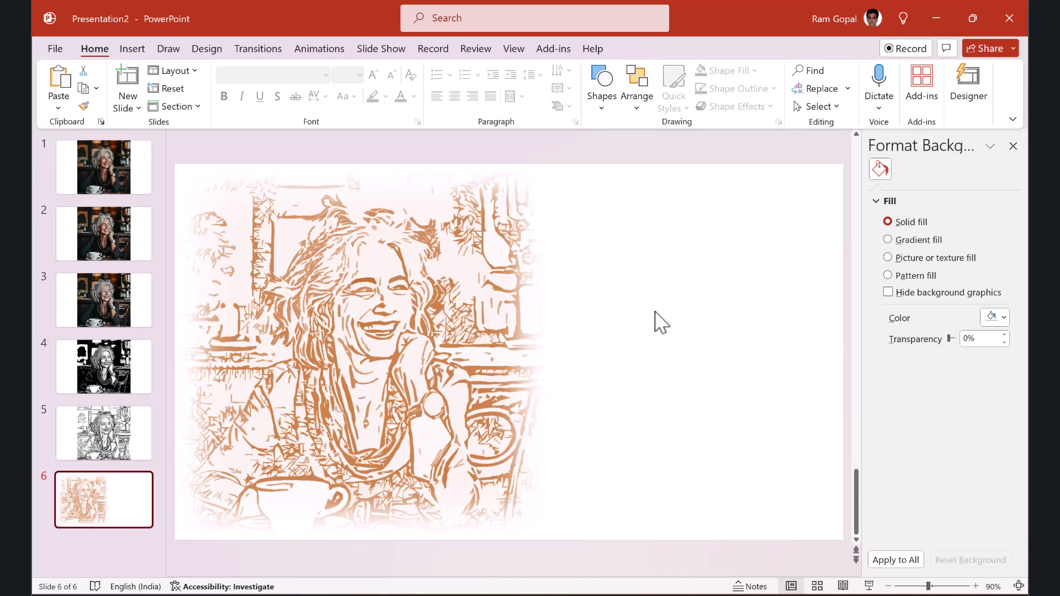
key("alt+Tab")
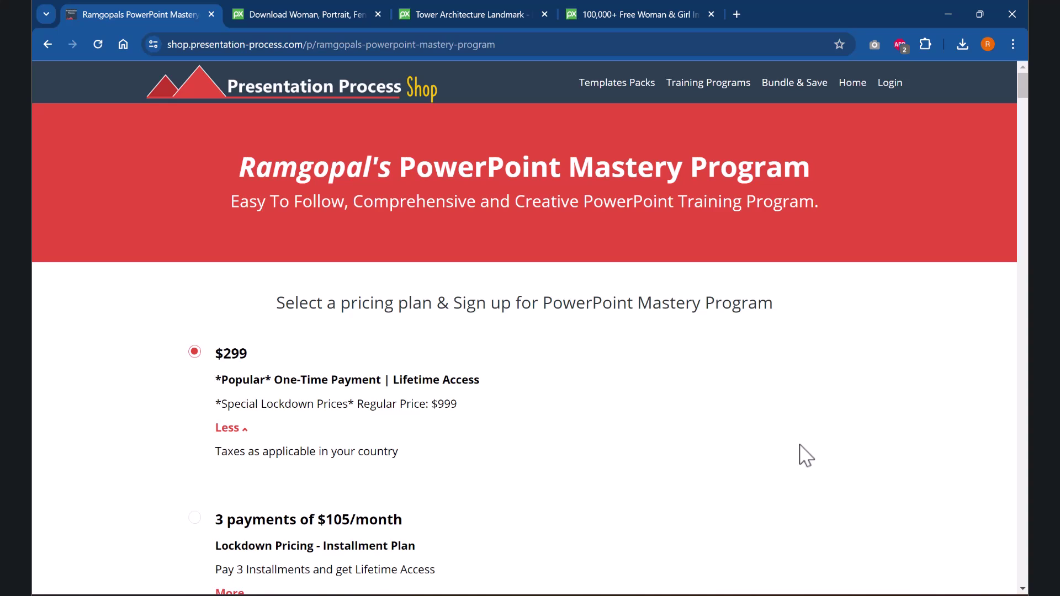